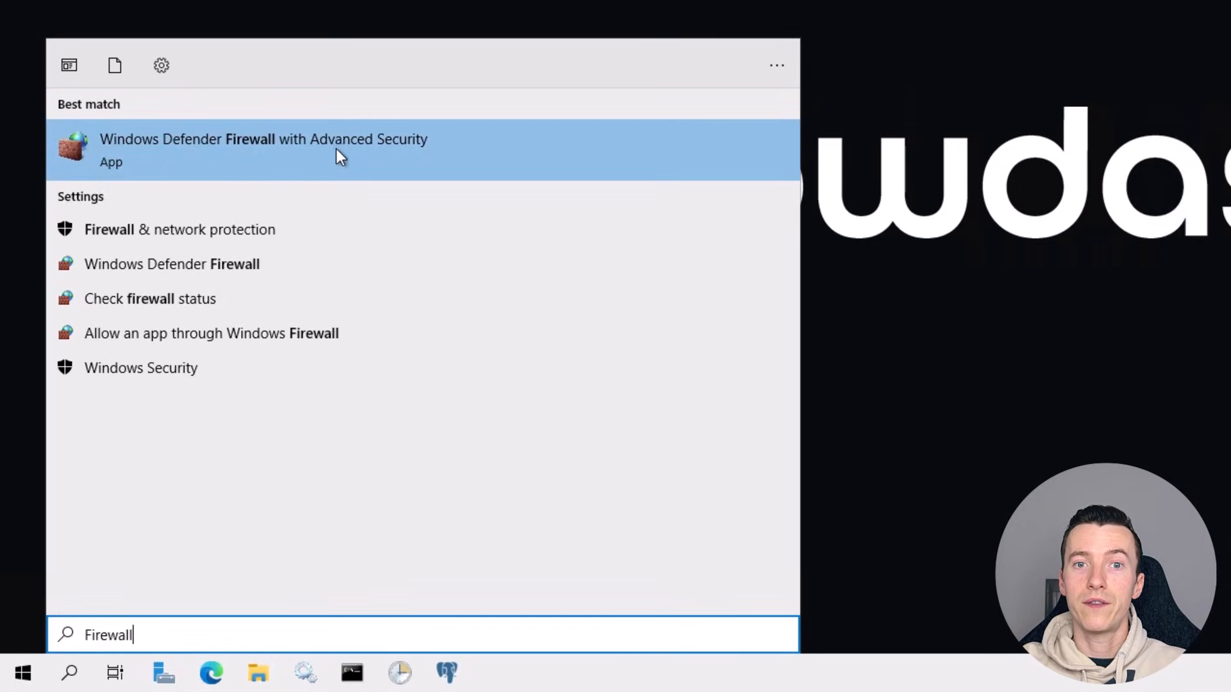
Open Windows Defender Firewall with Advanced Security and start a new inbound rule
{"action": "left_click", "coordinate": [428, 157]}
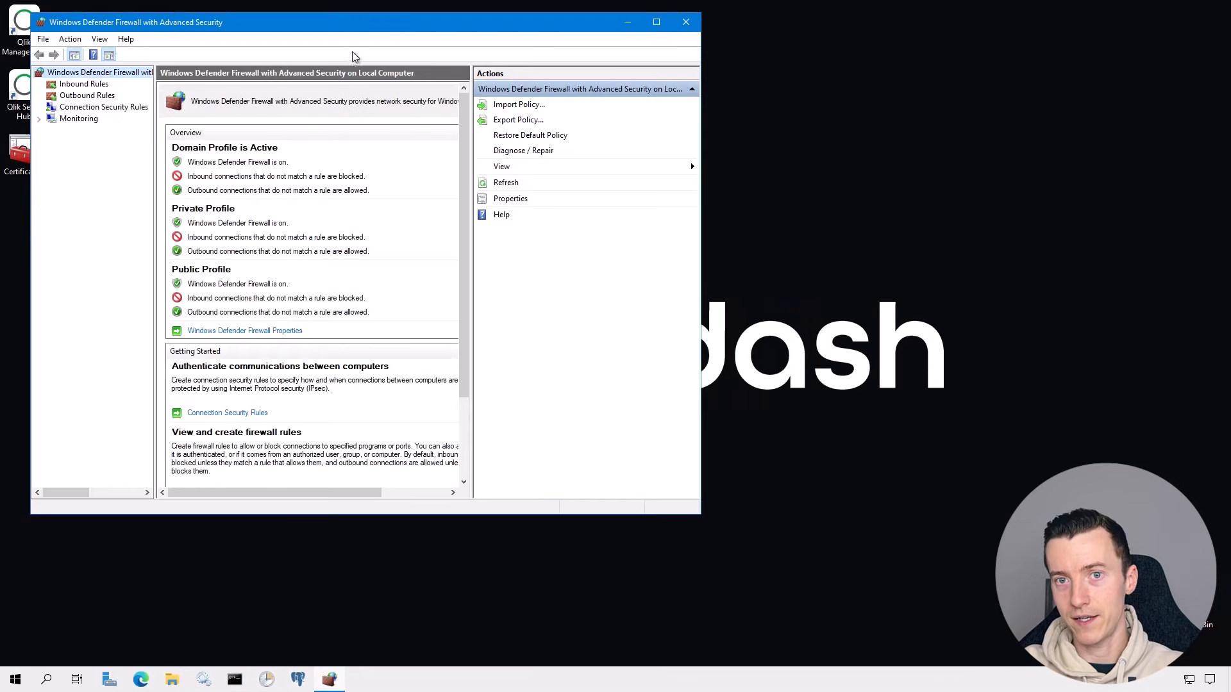
{"action": "left_click_drag", "start_coordinate": [345, 19], "coordinate": [344, 0]}
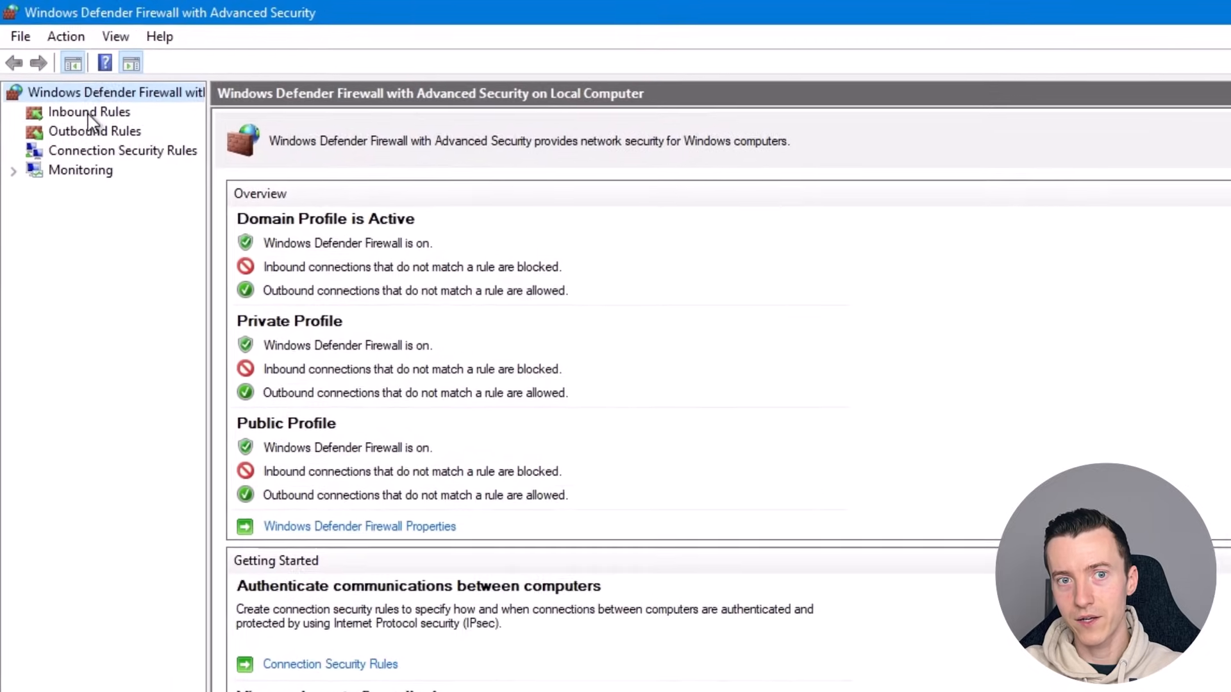
{"action": "left_click", "coordinate": [90, 114]}
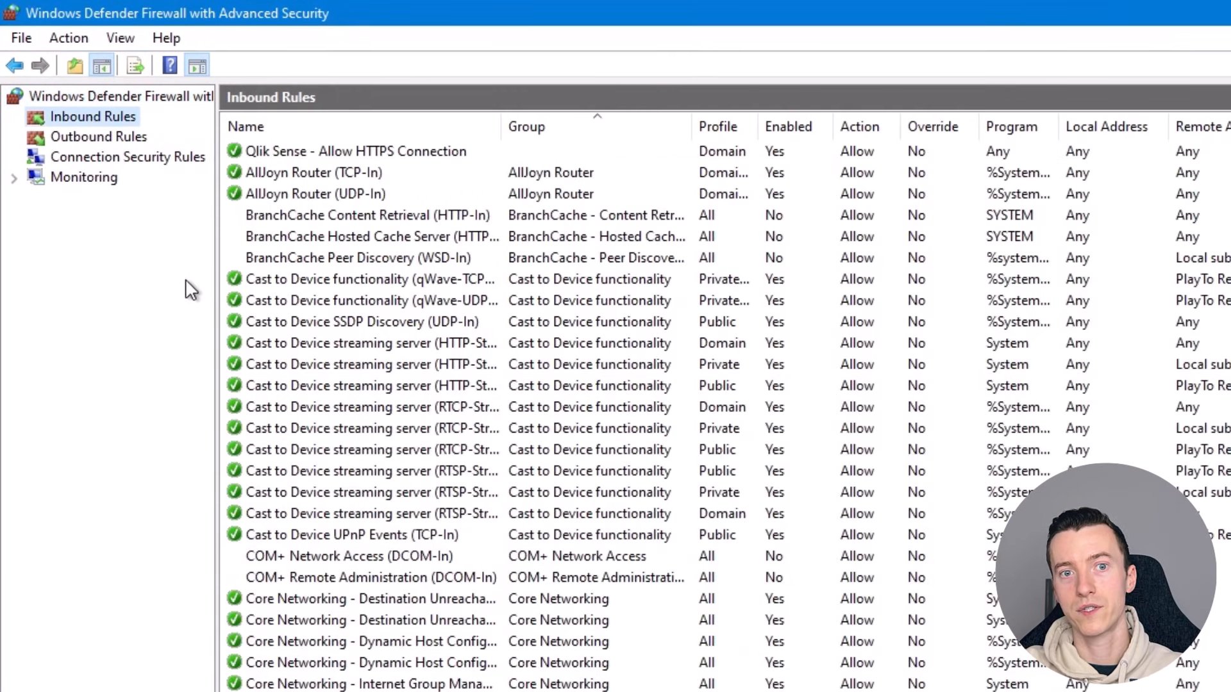
{"action": "left_click", "coordinate": [59, 40]}
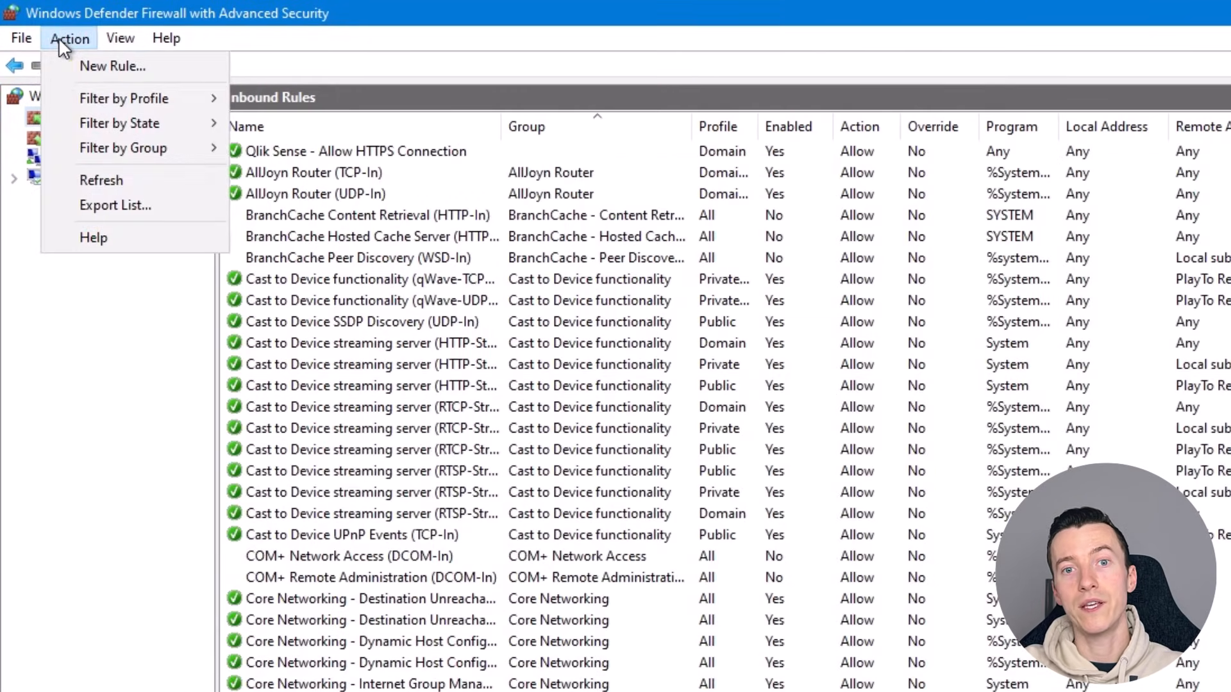
{"action": "left_click", "coordinate": [140, 68]}
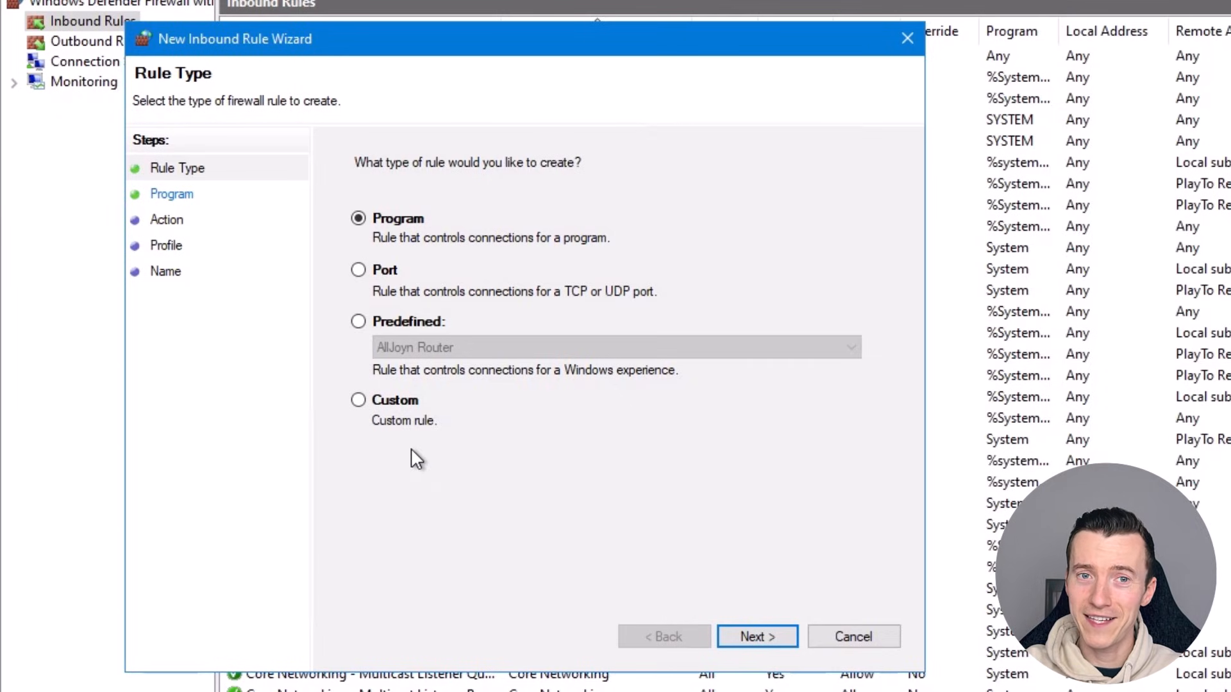
Choose the Custom rule type and apply the rule to all programs
{"action": "left_click", "coordinate": [358, 400]}
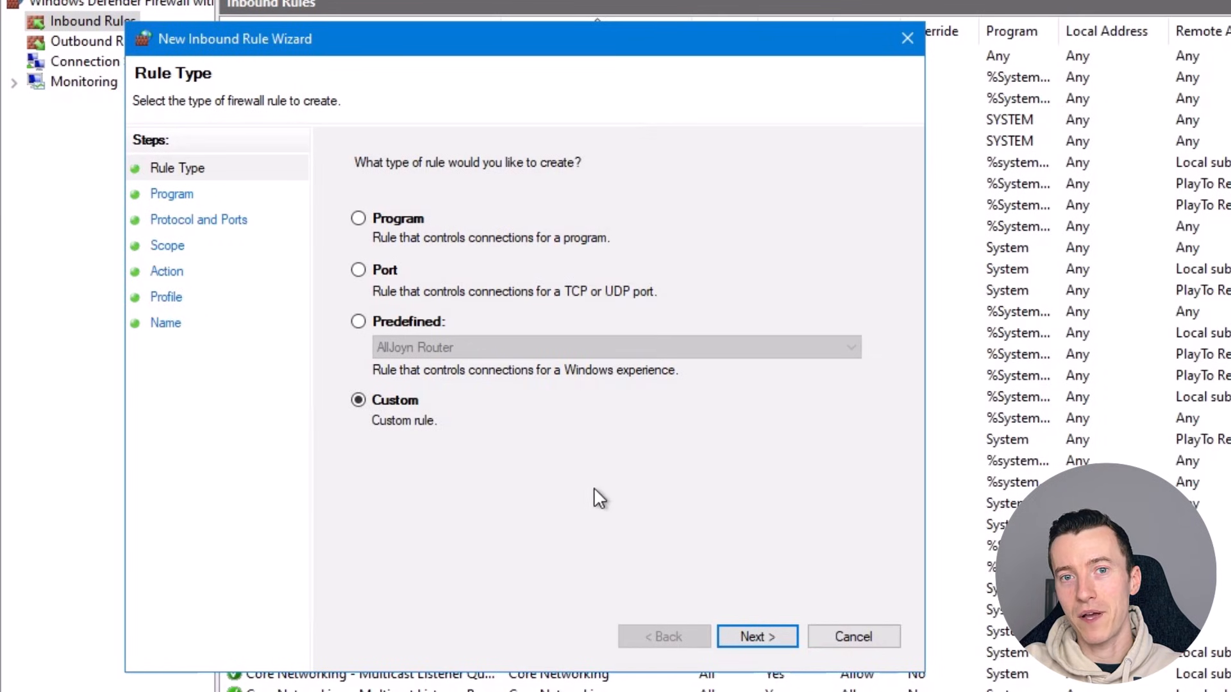
{"action": "left_click", "coordinate": [753, 637]}
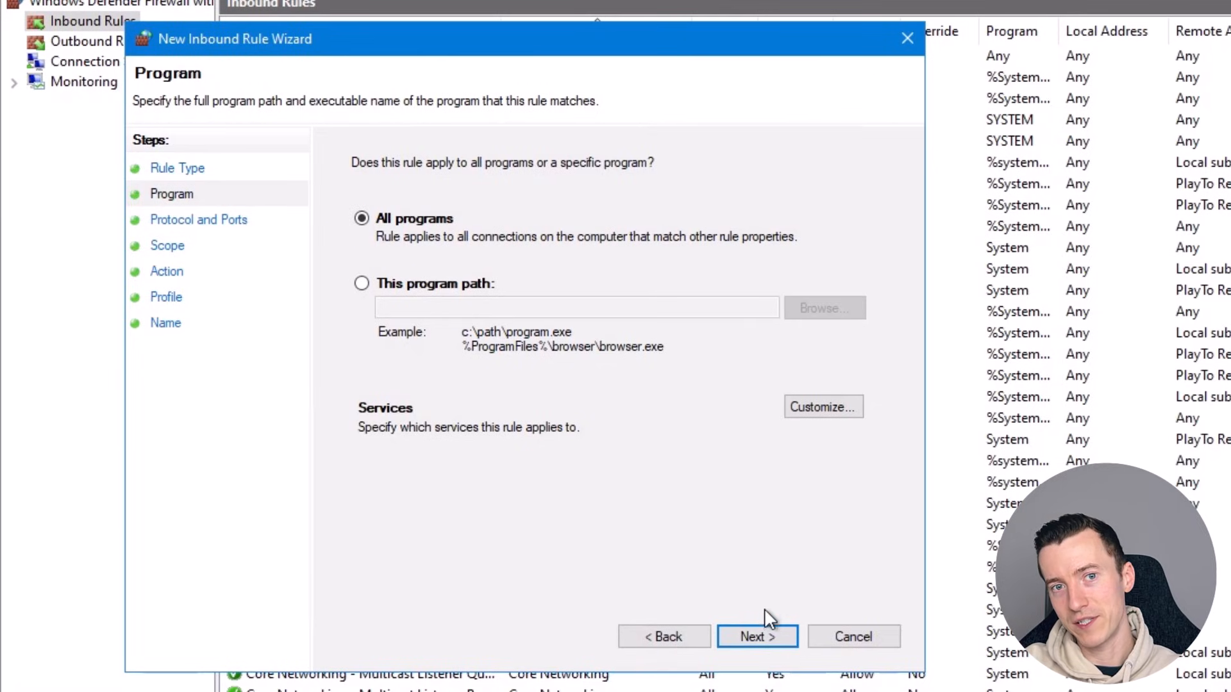
{"action": "left_click", "coordinate": [751, 638]}
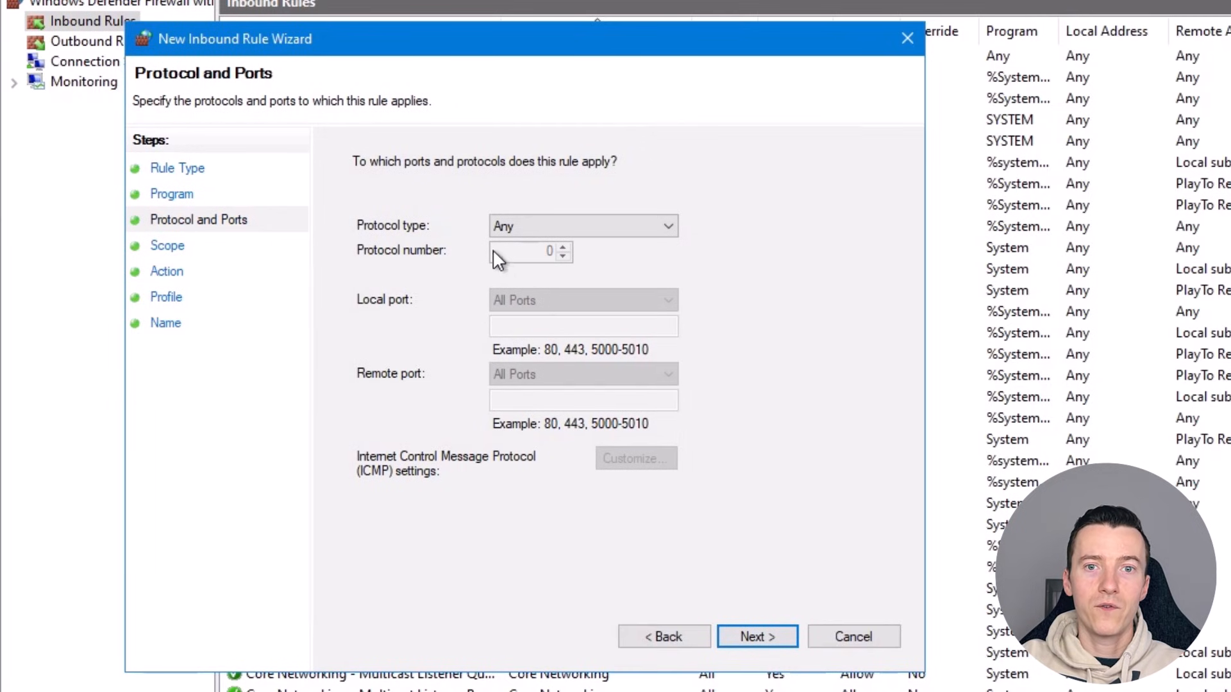
Set the rule's protocol to TCP with specific local port 4432, and continue to the scope settings
{"action": "left_click", "coordinate": [521, 229]}
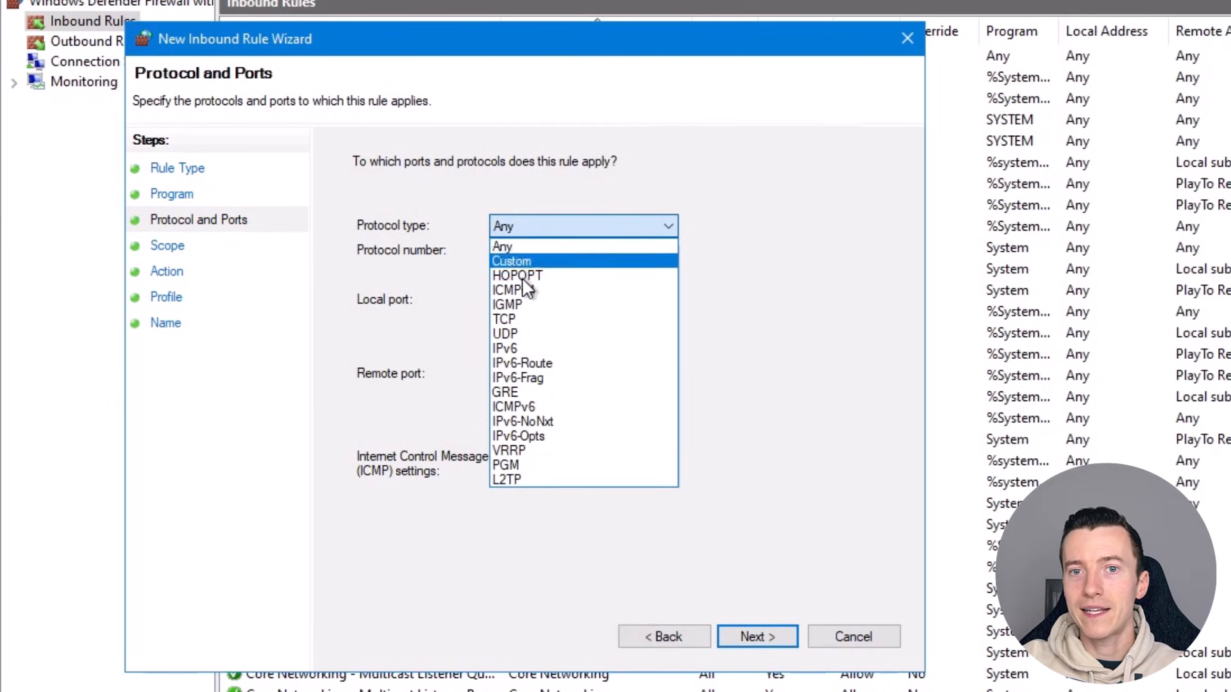
{"action": "left_click", "coordinate": [520, 318]}
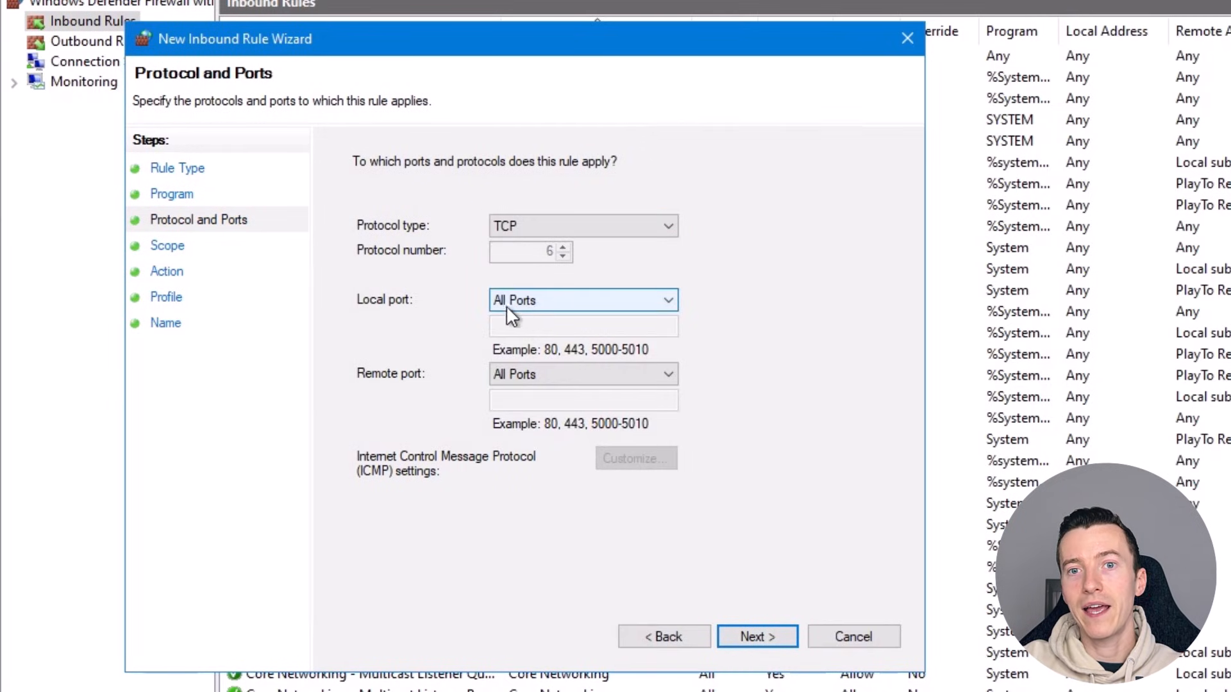
{"action": "left_click", "coordinate": [536, 308]}
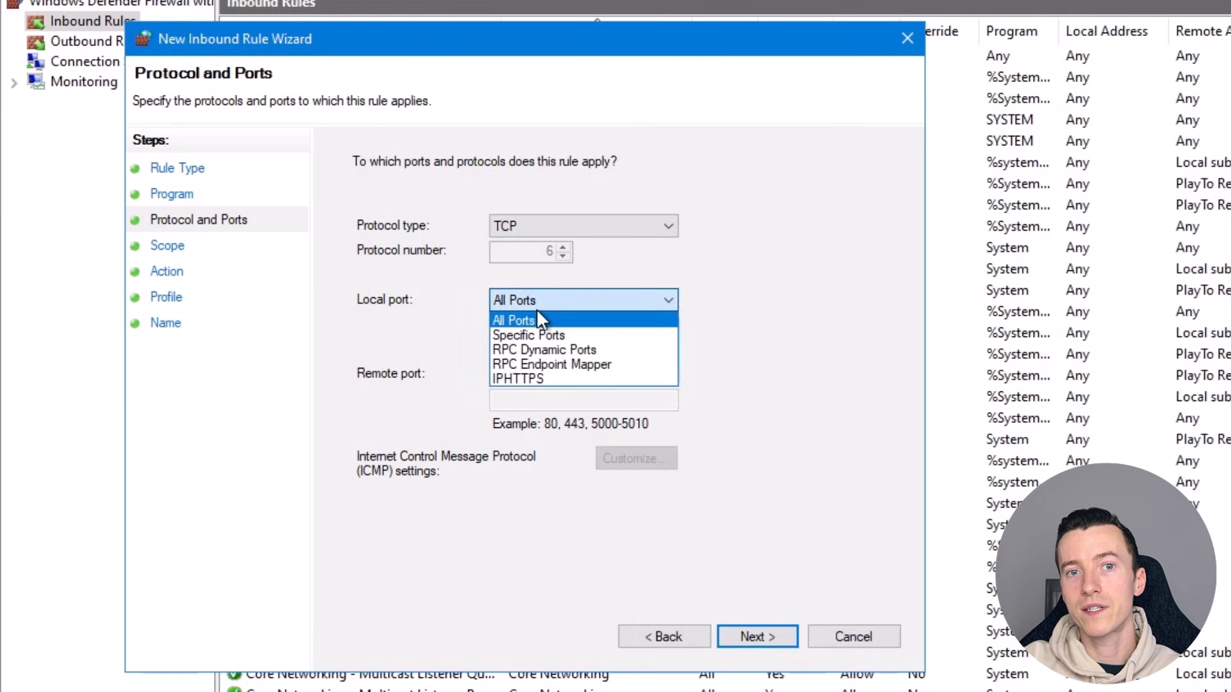
{"action": "left_click", "coordinate": [536, 335]}
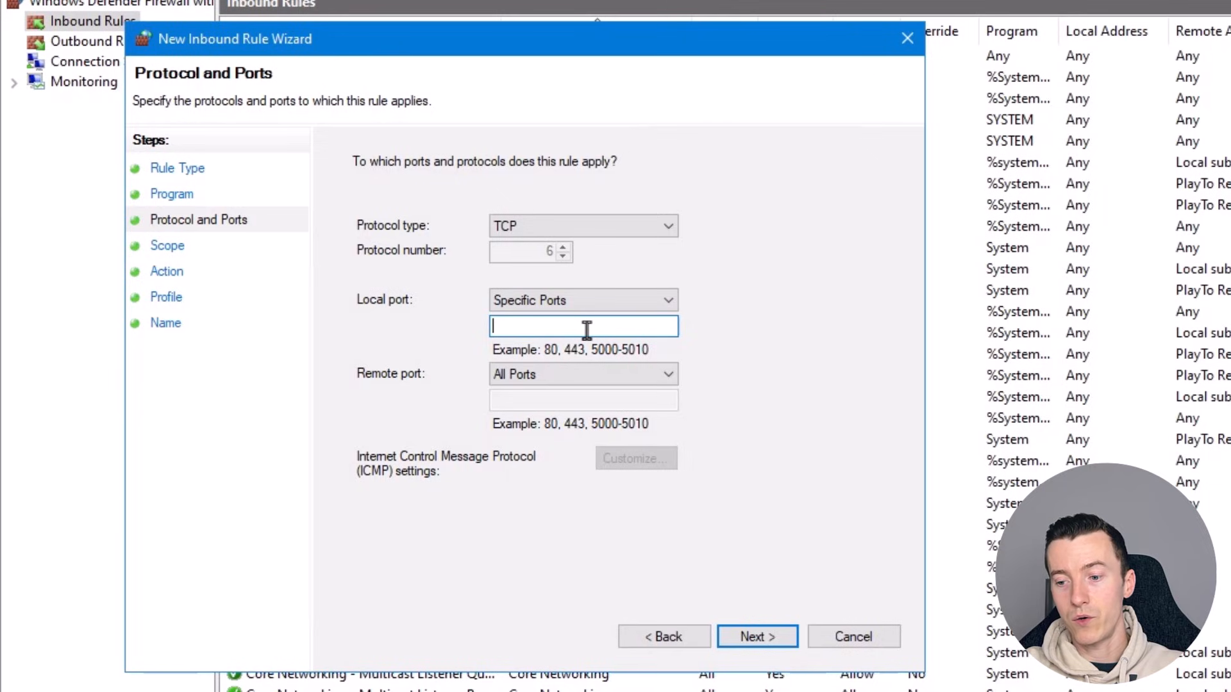
{"action": "type", "text": "4432"}
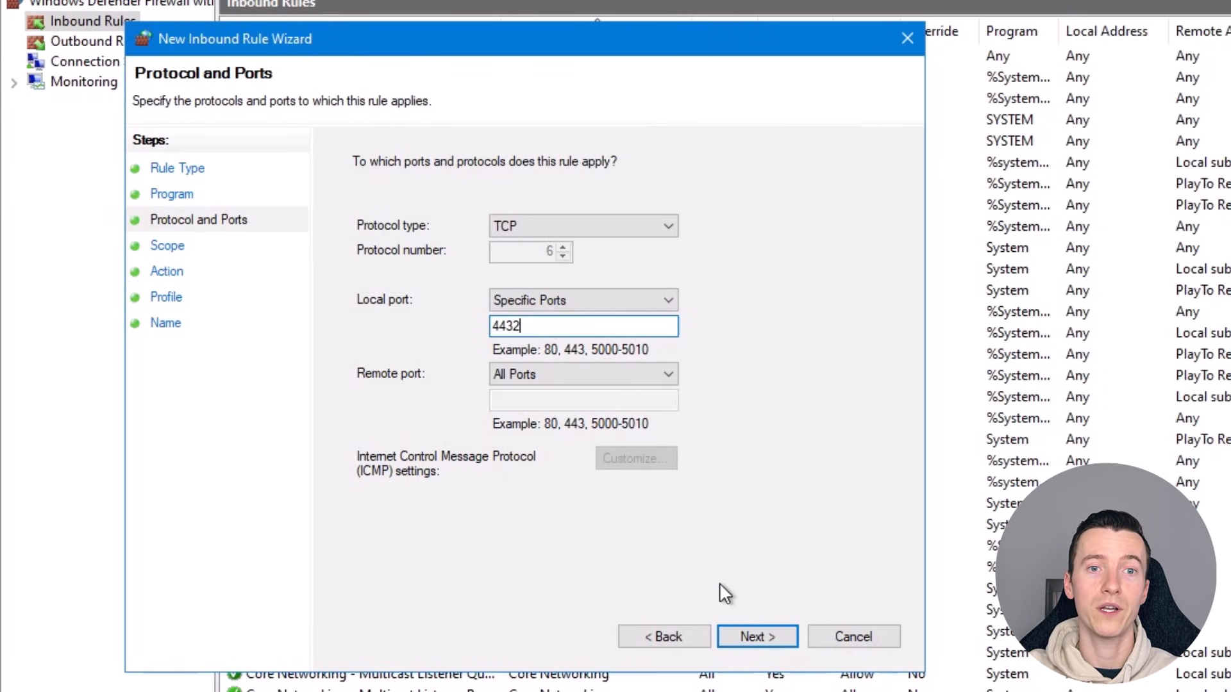
{"action": "left_click", "coordinate": [727, 636]}
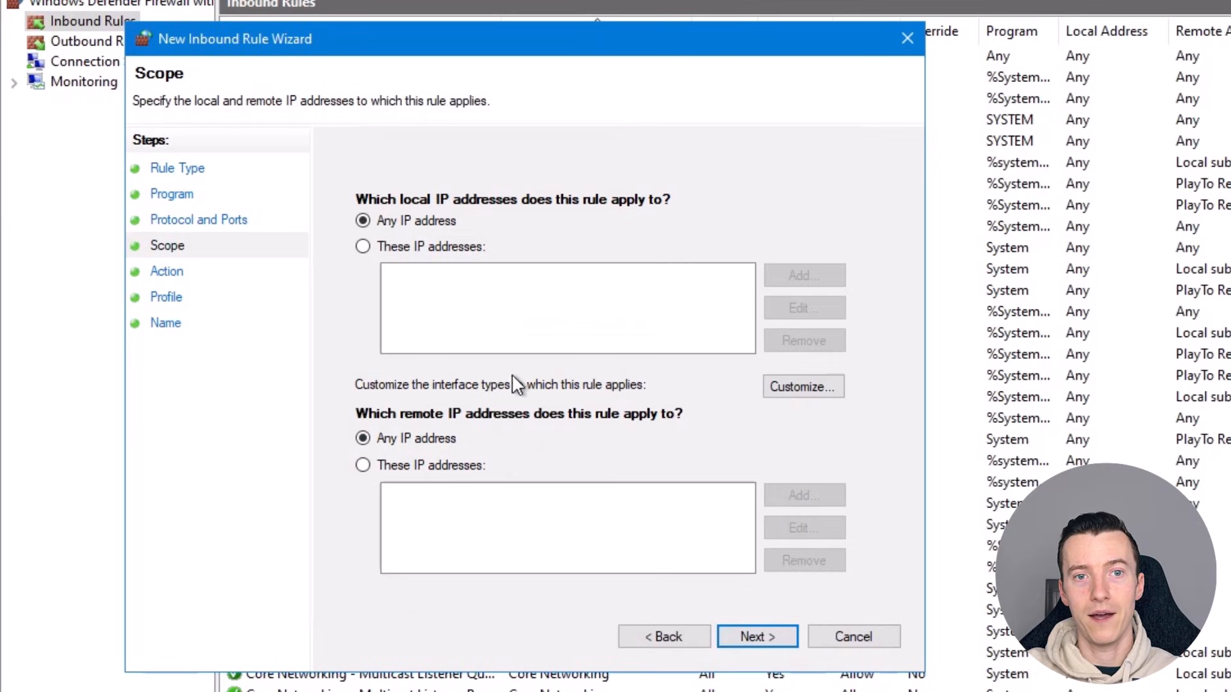
Limit the rule to specific remote IP addresses and start adding an address
{"action": "left_click", "coordinate": [362, 466]}
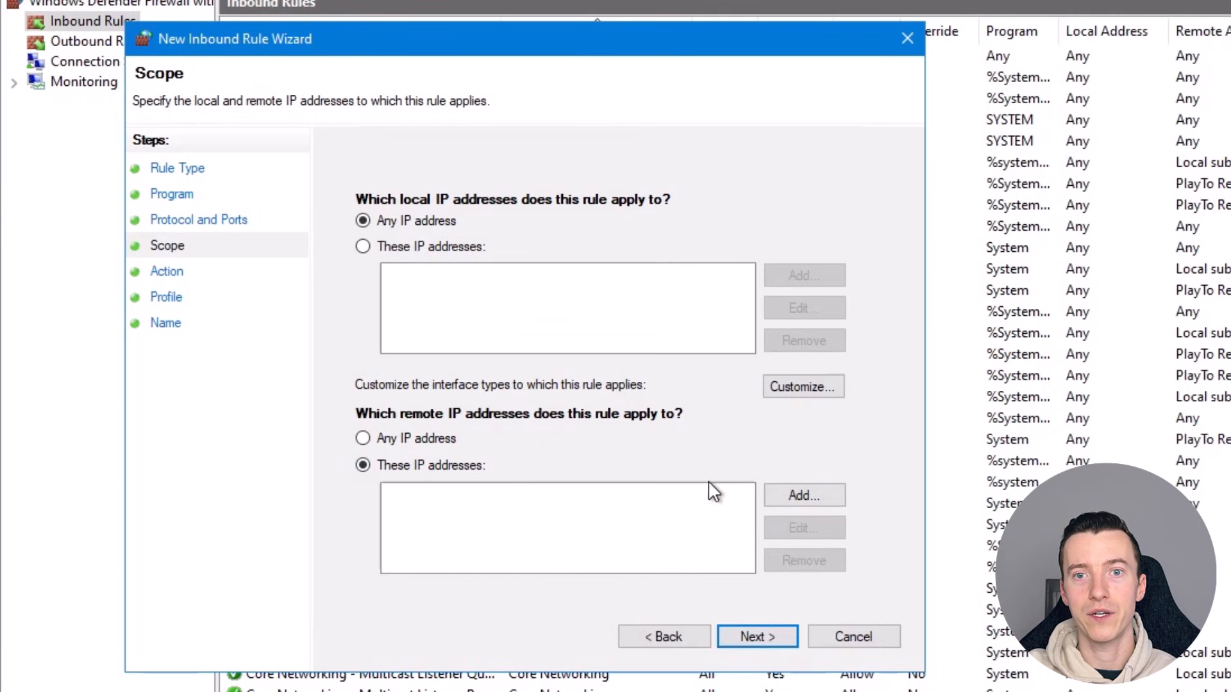
{"action": "left_click", "coordinate": [772, 503]}
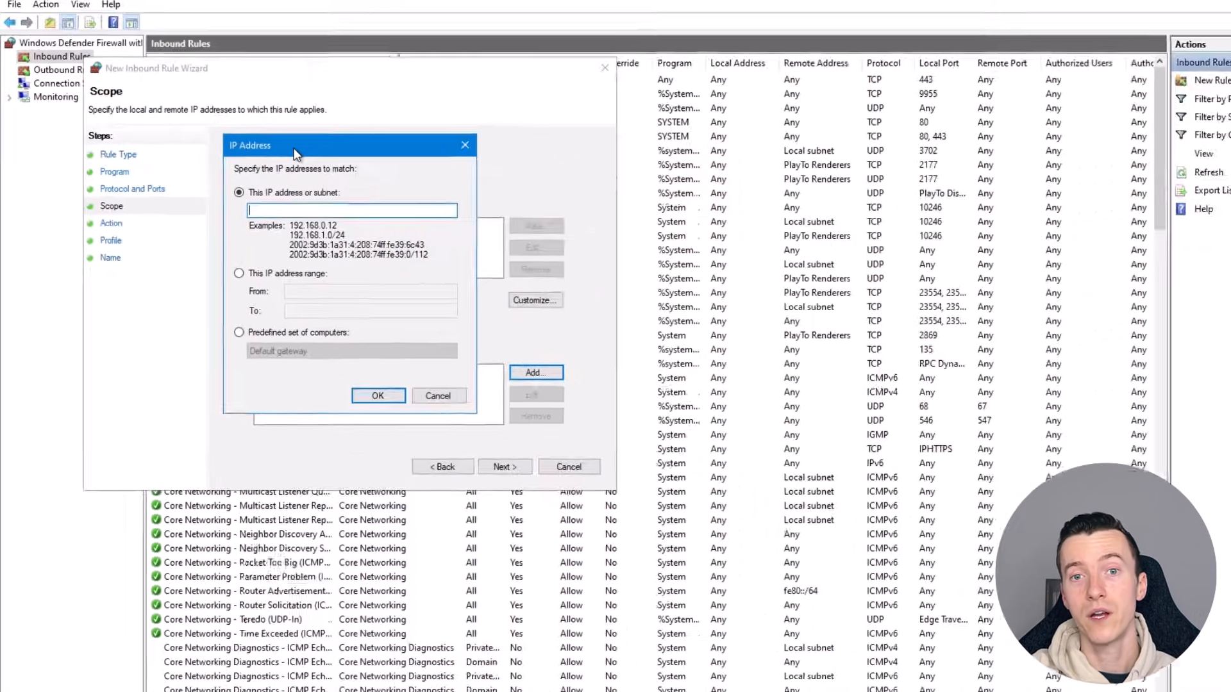
Switch to Windows PowerShell, run Resolve-DnsName -Name "QS-PROD-CE-01", and copy the returned IP address
{"action": "key", "text": "super"}
{"action": "type", "text": "power"}
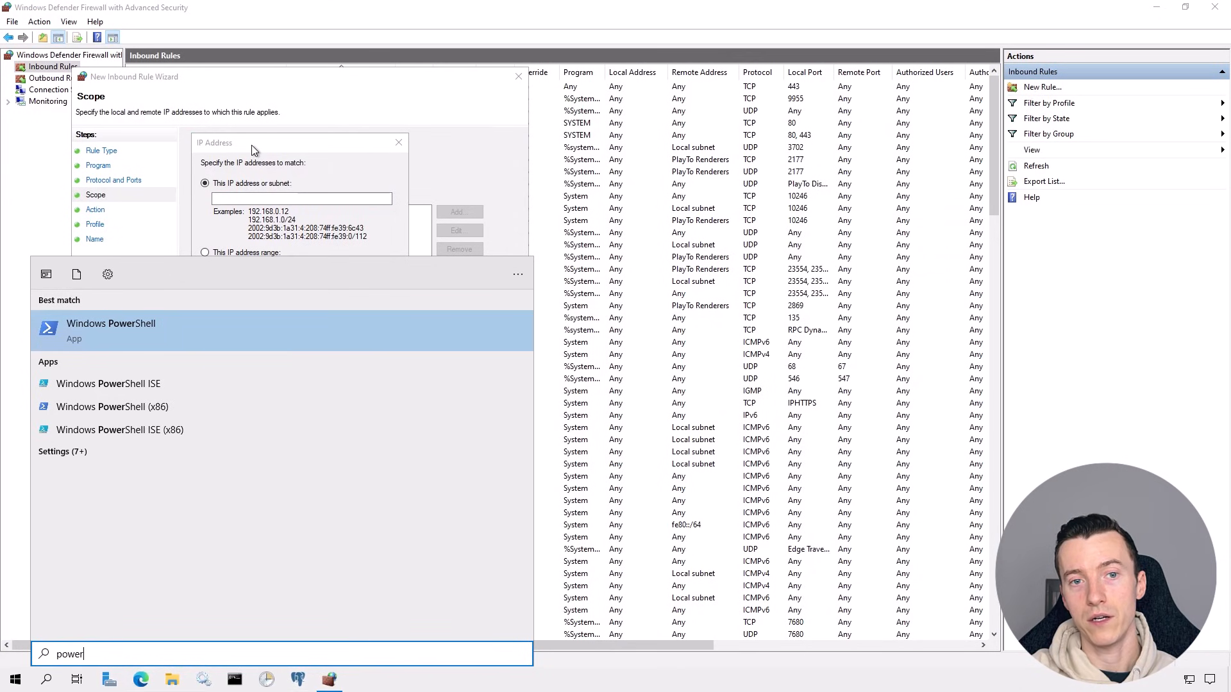
{"action": "key", "text": "Return"}
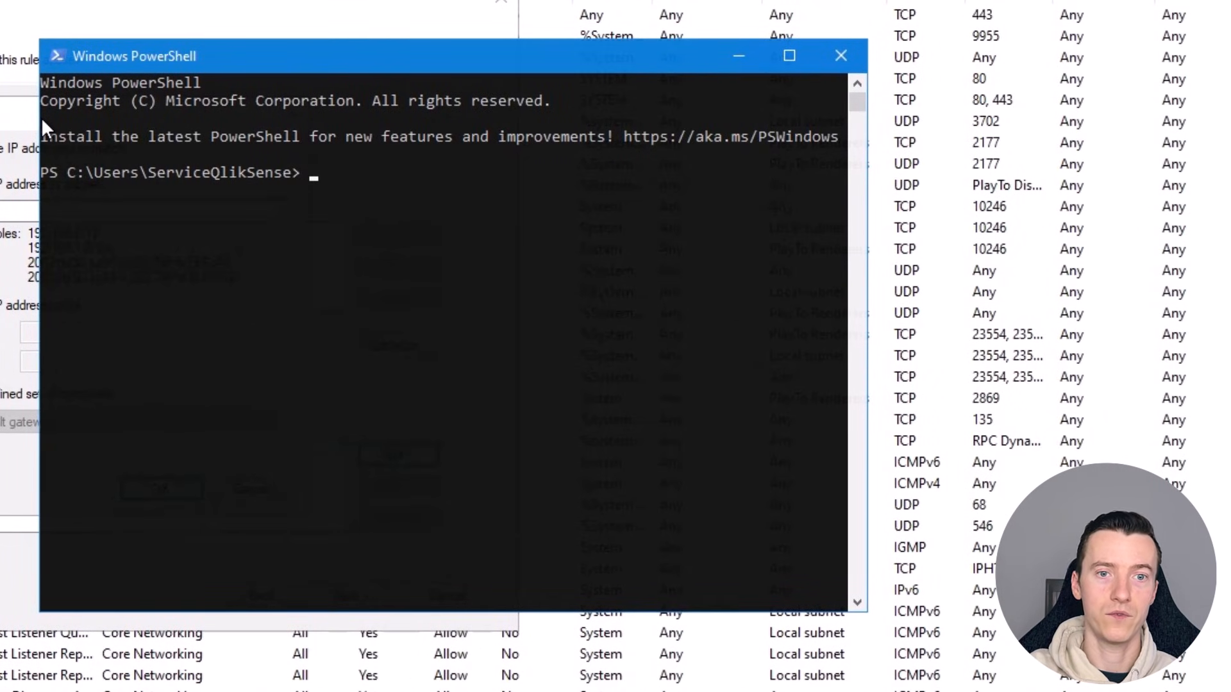
{"action": "type", "text": "Resolve-"}
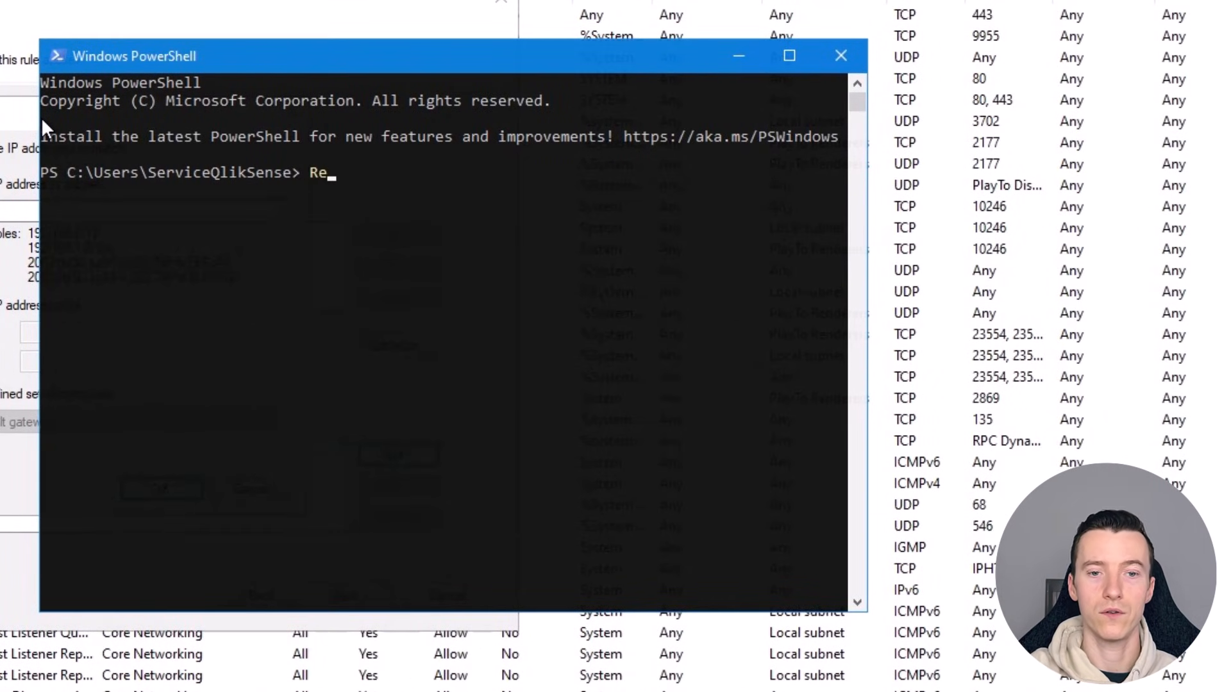
{"action": "type", "text": "Dns"}
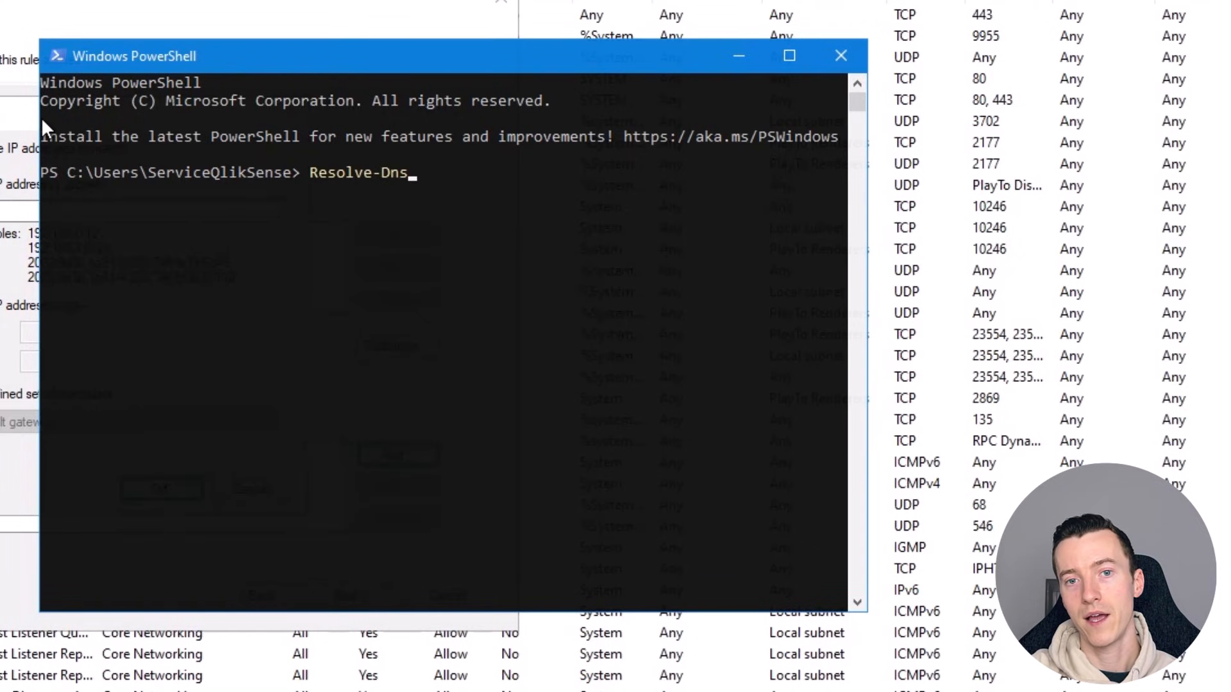
{"action": "type", "text": "Name "}
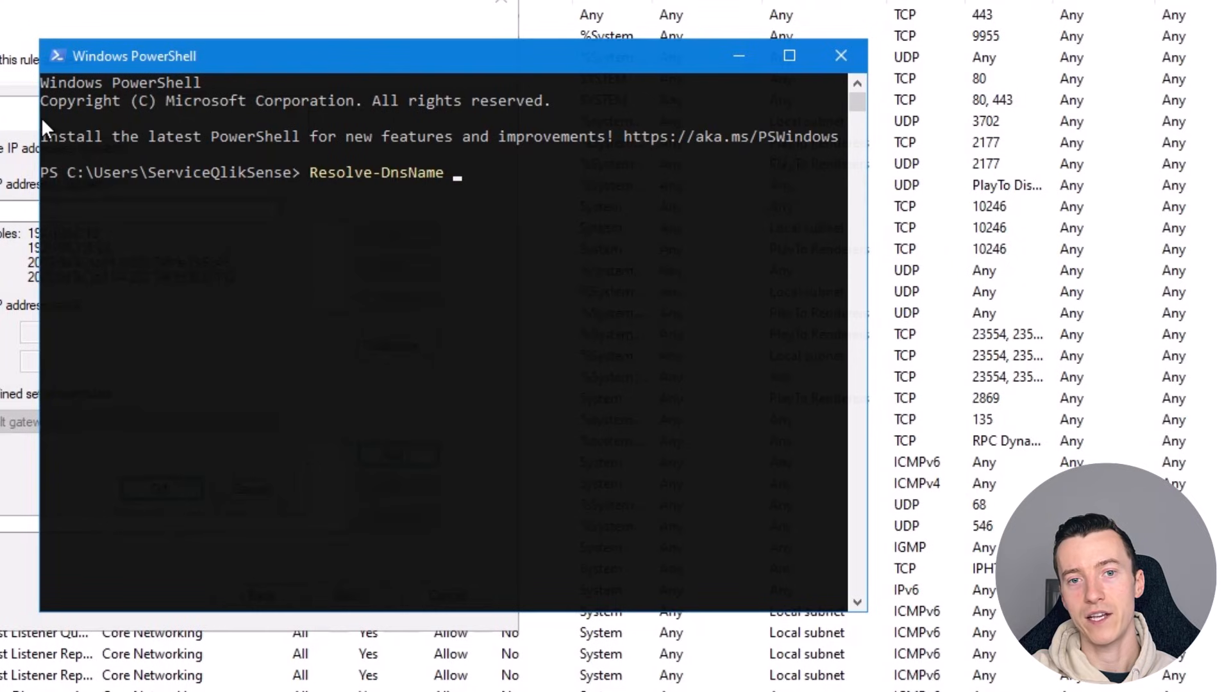
{"action": "type", "text": "-Name "}
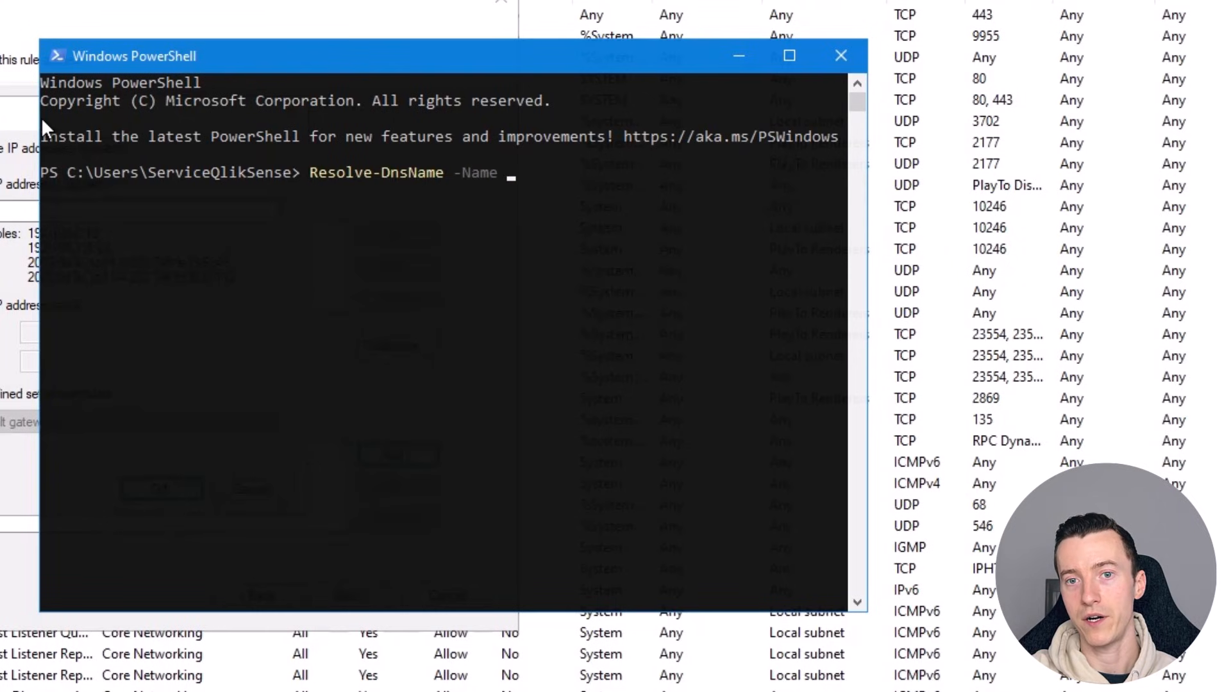
{"action": "type", "text": "\"Q"}
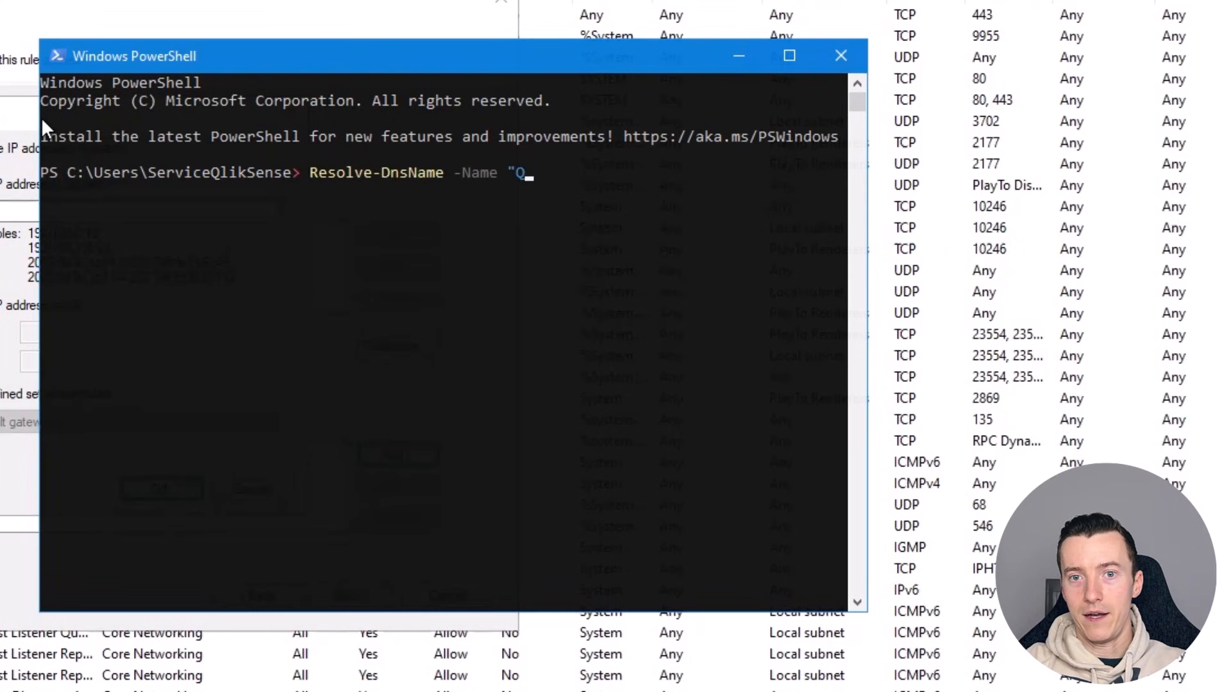
{"action": "type", "text": "S-PROD-"}
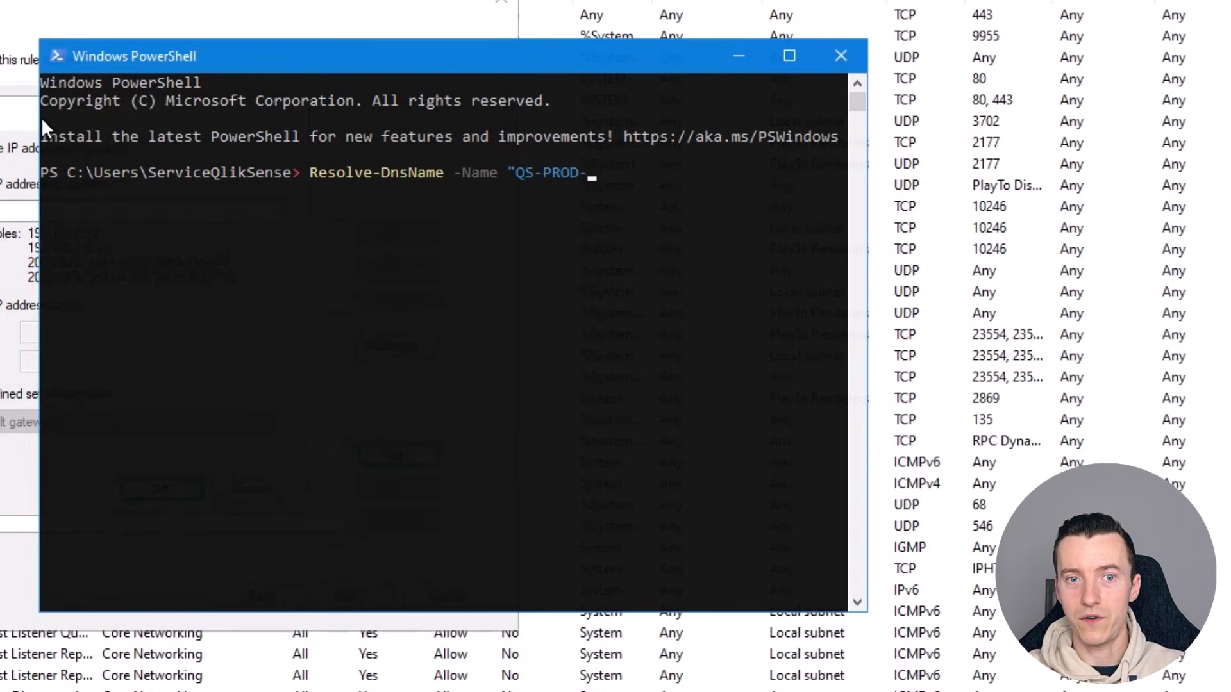
{"action": "type", "text": "CE-01"}
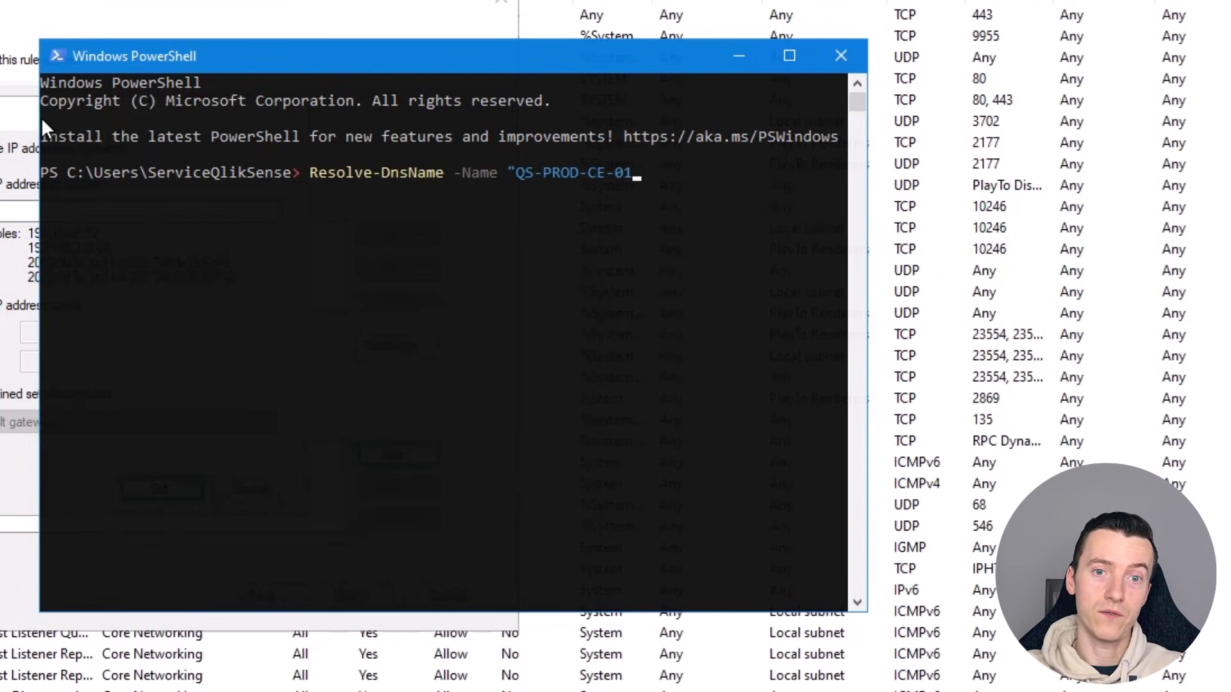
{"action": "type", "text": "\""}
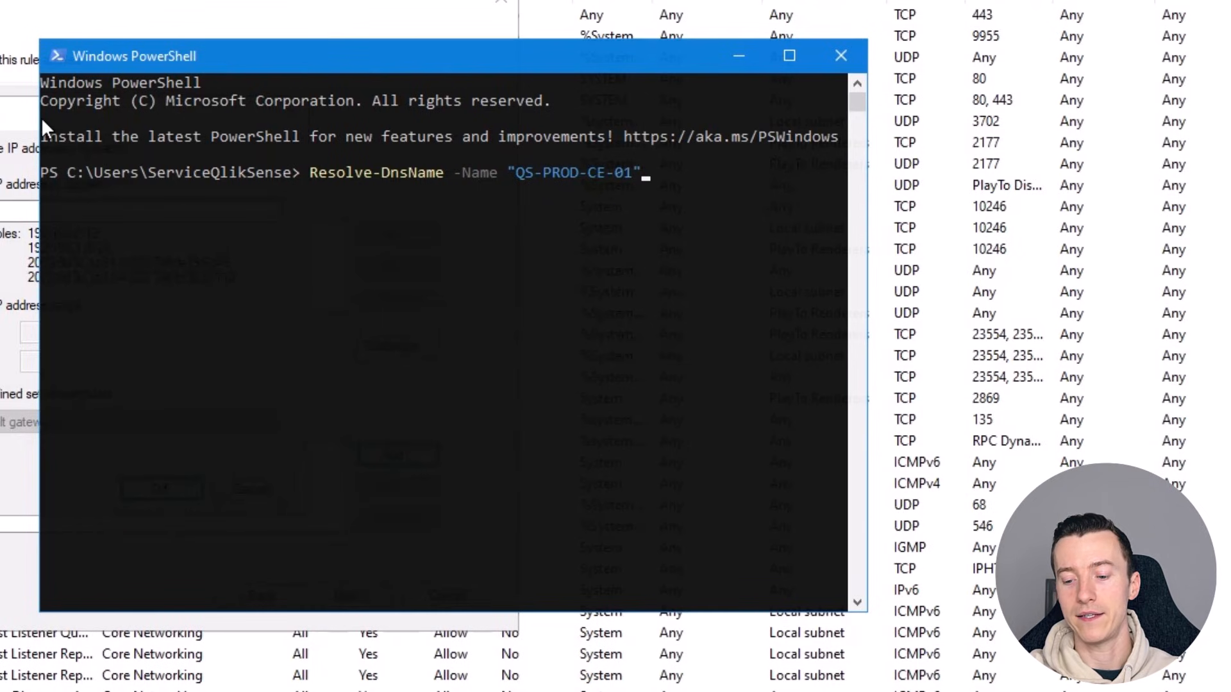
{"action": "key", "text": "Return"}
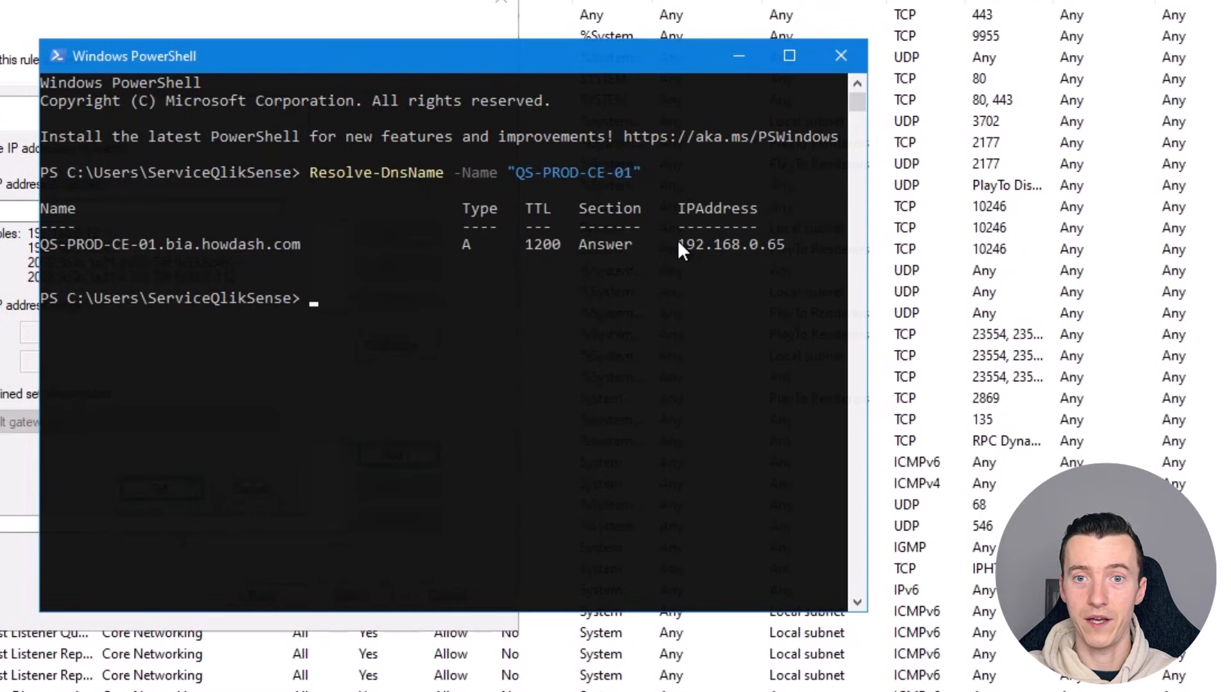
{"action": "left_click_drag", "start_coordinate": [679, 244], "coordinate": [727, 245]}
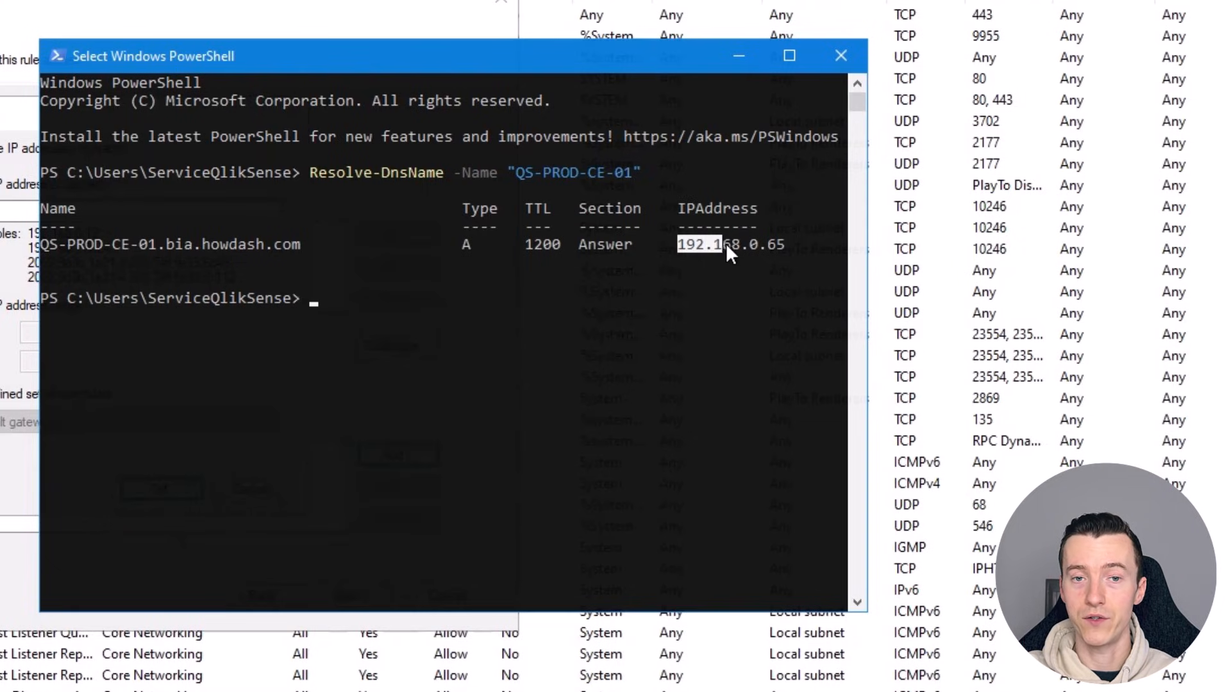
{"action": "right_click", "coordinate": [763, 244]}
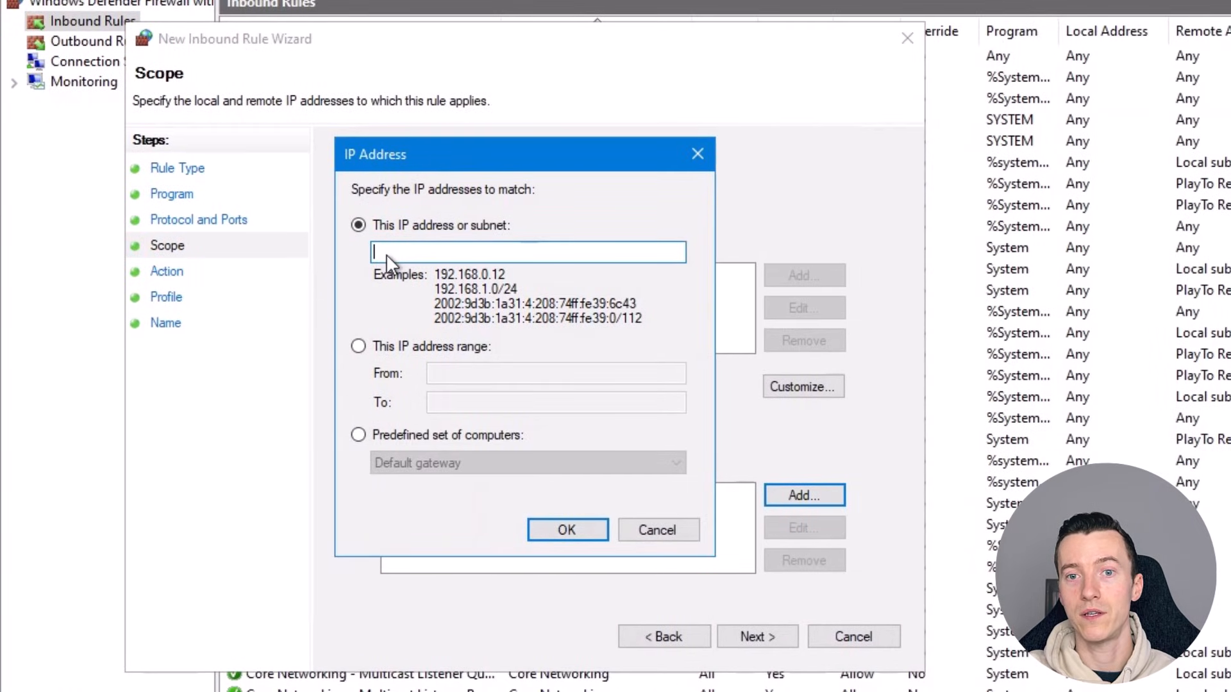
Add the copied address 192.168.0.65 to the rule's remote IP addresses
{"action": "right_click", "coordinate": [386, 253]}
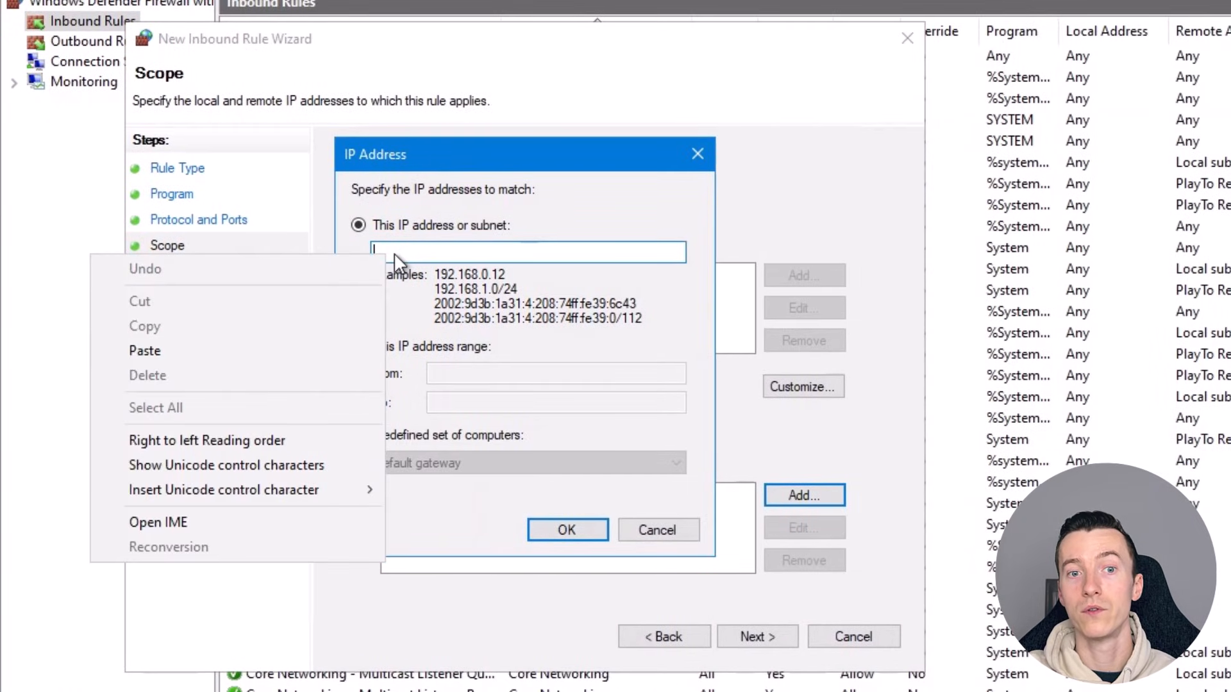
{"action": "left_click", "coordinate": [260, 355]}
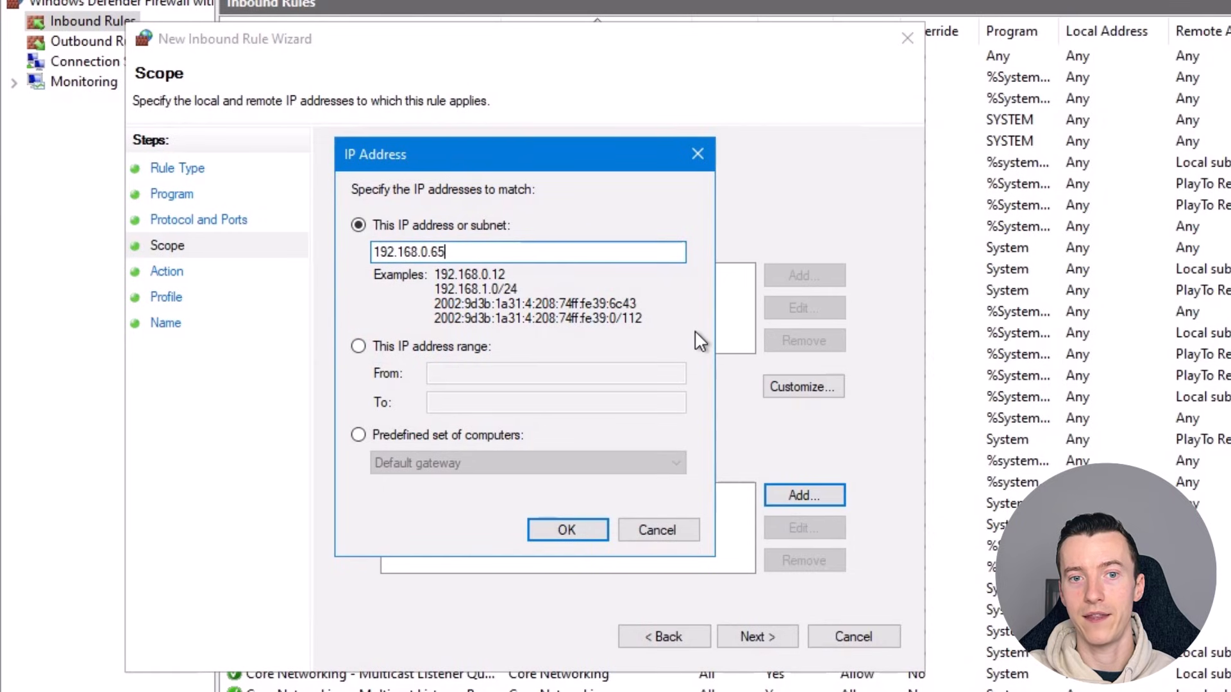
{"action": "left_click", "coordinate": [542, 537]}
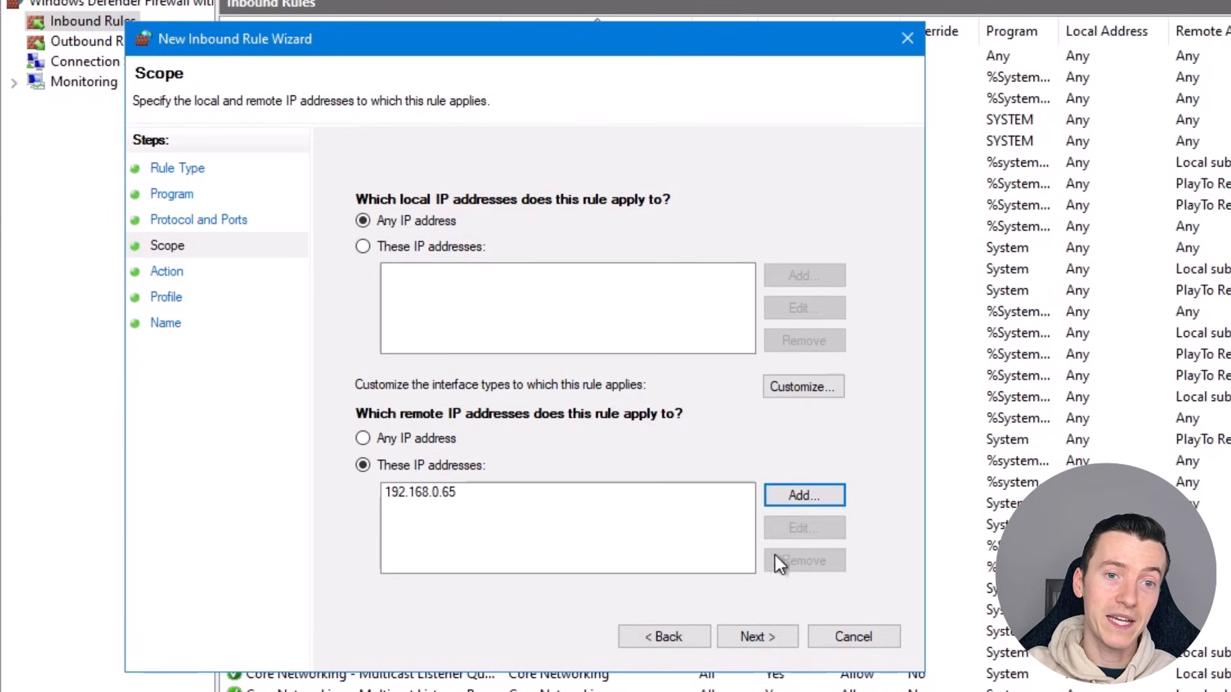
Accept the scope, keep the action as Allow the connection, and continue to the profile settings
{"action": "left_click", "coordinate": [428, 495]}
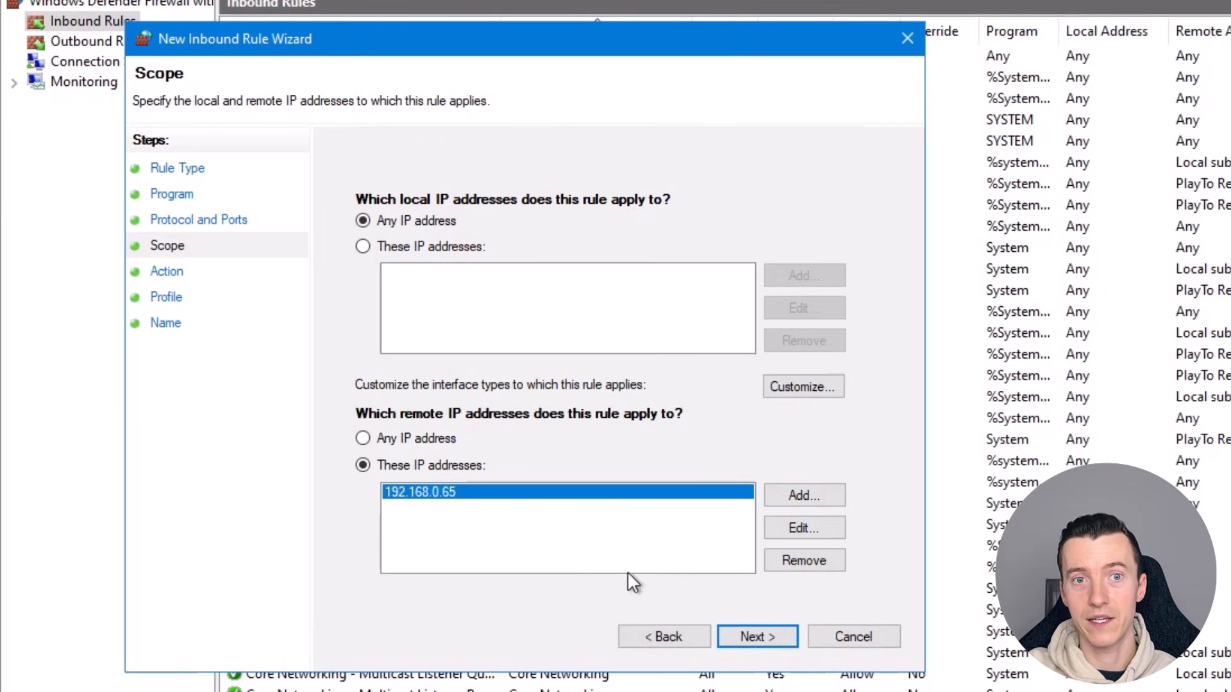
{"action": "left_click", "coordinate": [737, 634]}
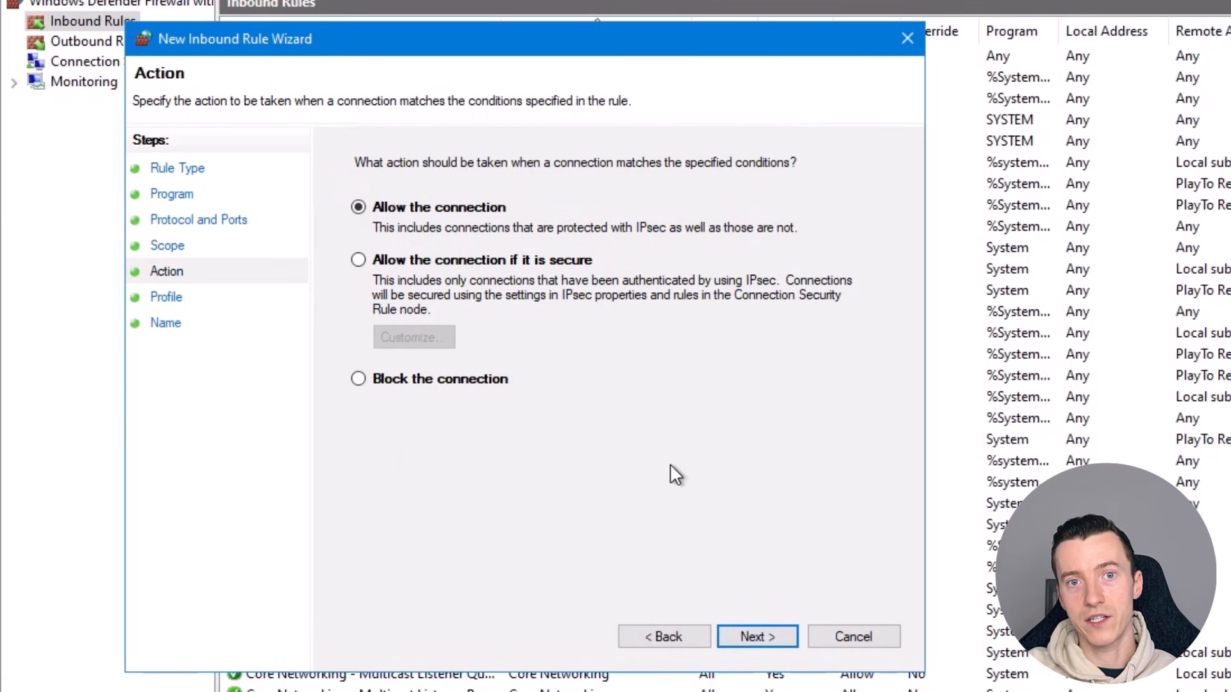
{"action": "left_click", "coordinate": [738, 638]}
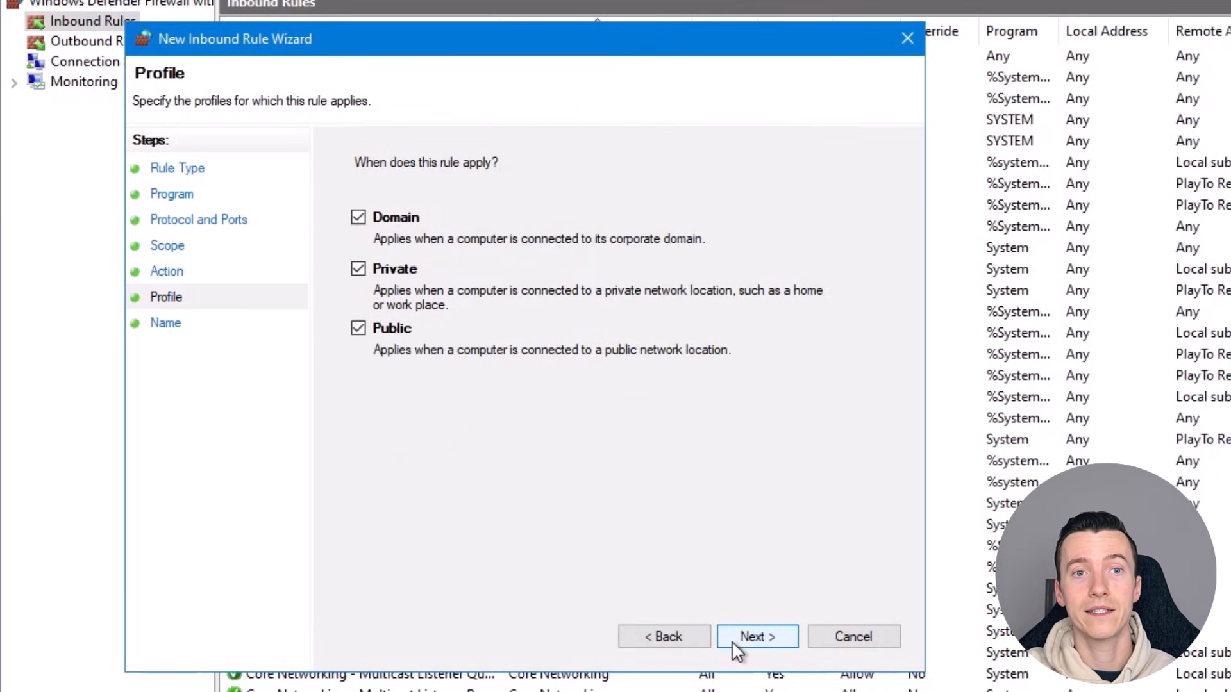
Apply the rule to the Domain profile only, excluding Private and Public, and continue to the rule's name
{"action": "left_click", "coordinate": [358, 328]}
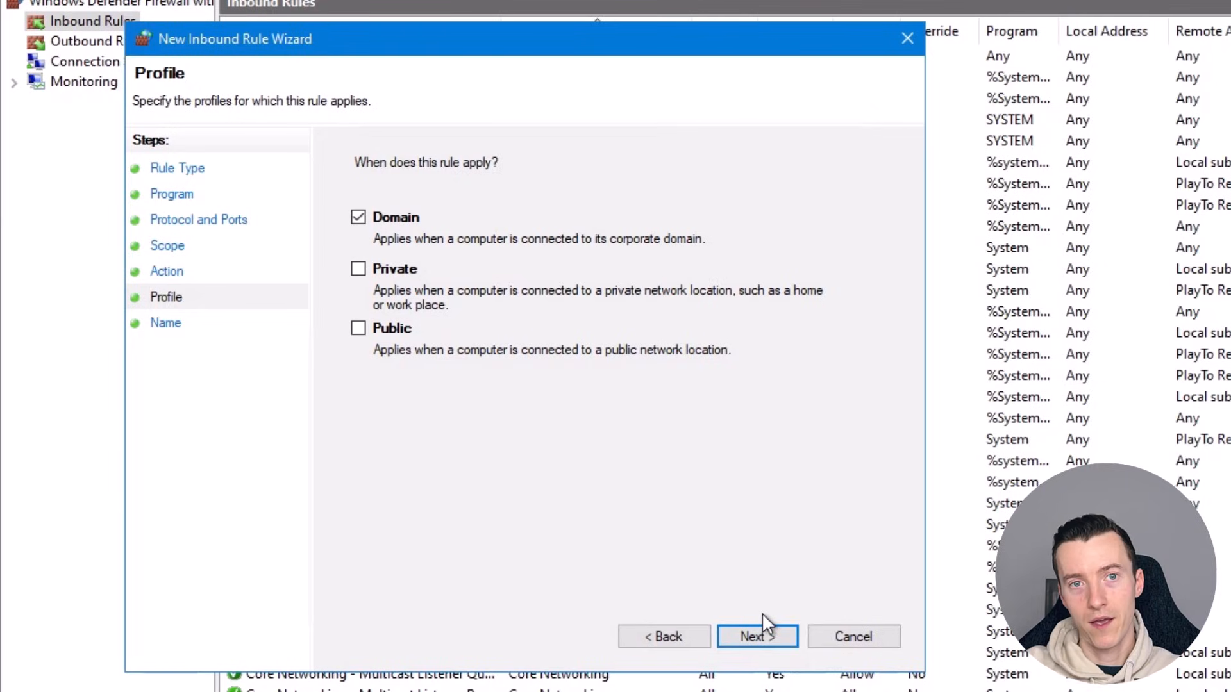
{"action": "left_click", "coordinate": [736, 636]}
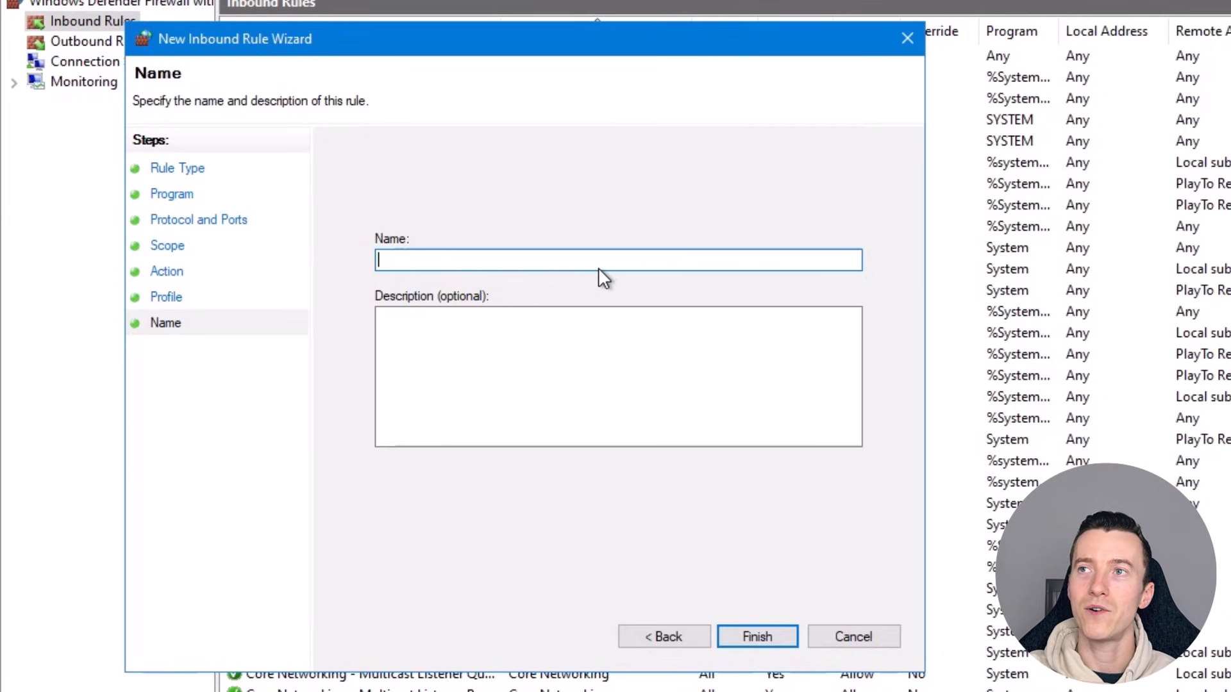
Create the rule as "Allow Connection to PostgreSQL Server" with a description explaining the PROD Qlik Sense server's PostgreSQL access on port 4432
{"action": "type", "text": "Allow Connection to PostgreSQL Server"}
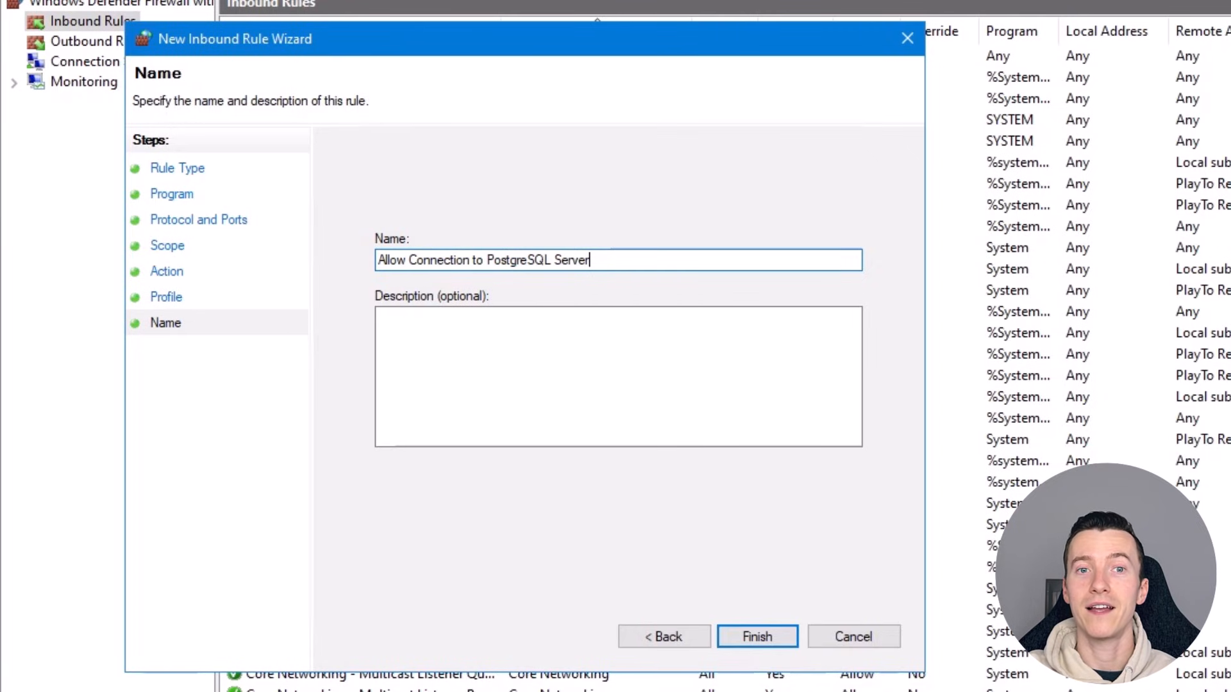
{"action": "left_click", "coordinate": [473, 385]}
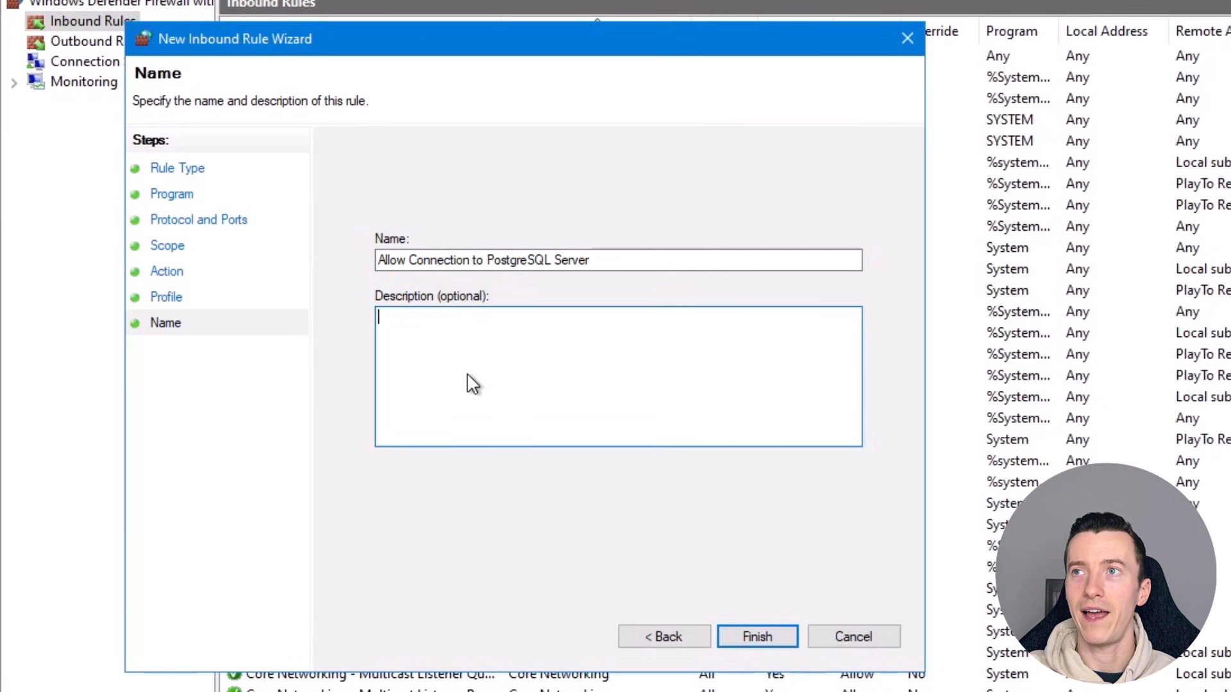
{"action": "type", "text": "Allow PROD Qlik Sense server to connect to PostgreSQL server running on this machine on port 4432. PROD server will be used to create data connections for analytics purposes and to compare old and new versions of PostgreSQL server during the upgrade of PostgreSQL server on this machine."}
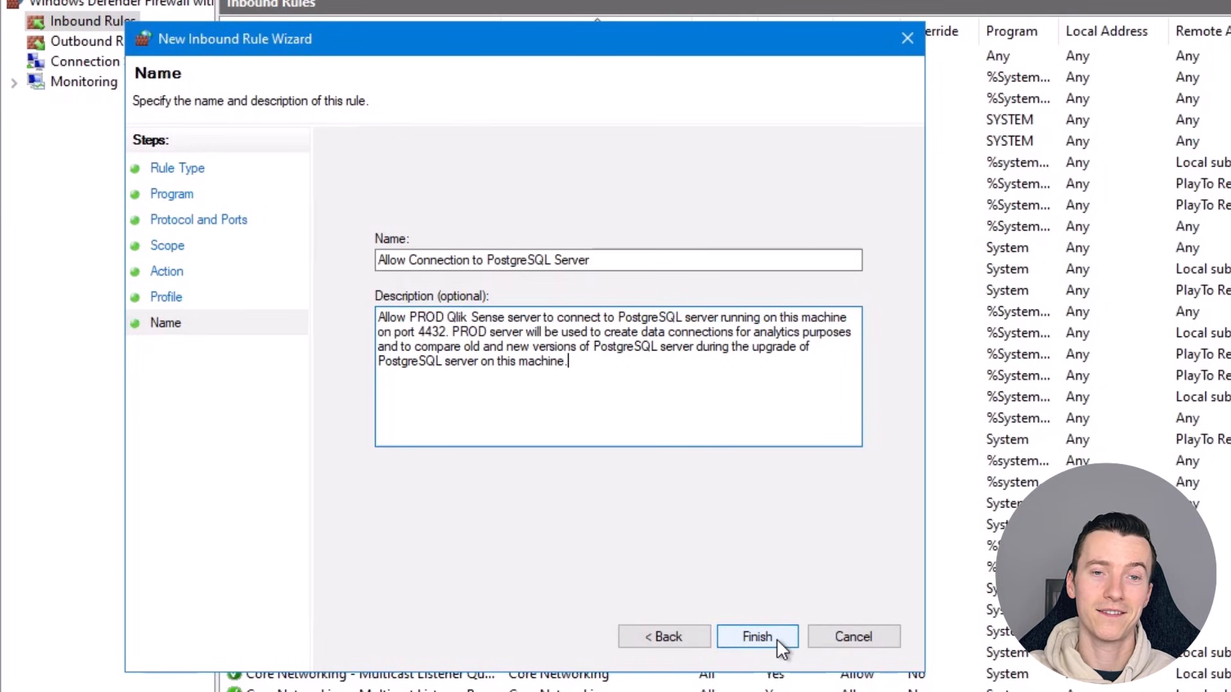
{"action": "left_click", "coordinate": [757, 636]}
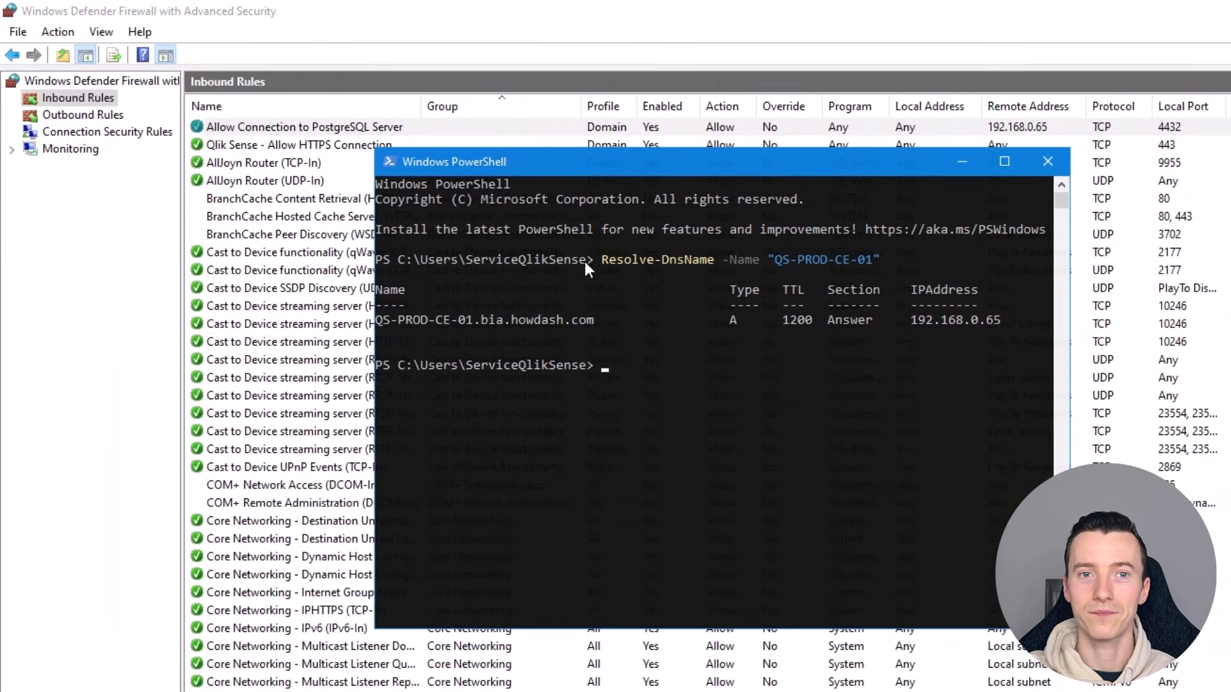
Switch back to Windows Defender Firewall and select the Allow Connection to PostgreSQL Server rule to check its remote address and local port
{"action": "left_click", "coordinate": [484, 14]}
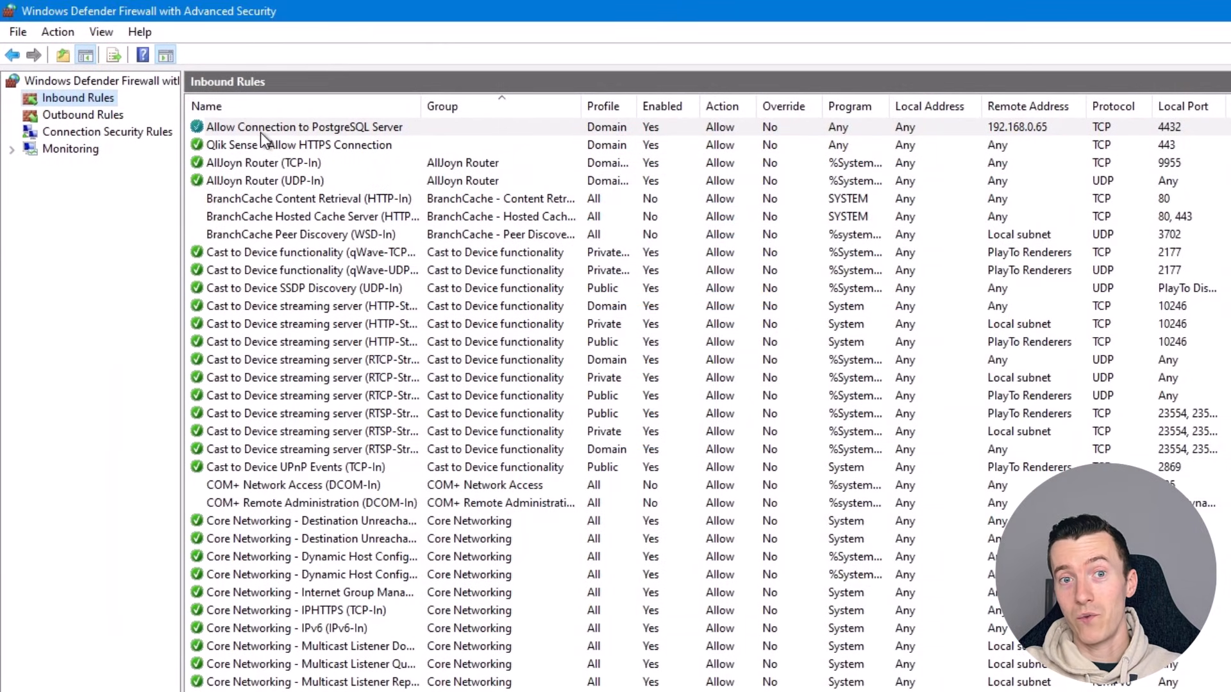
{"action": "left_click", "coordinate": [244, 131]}
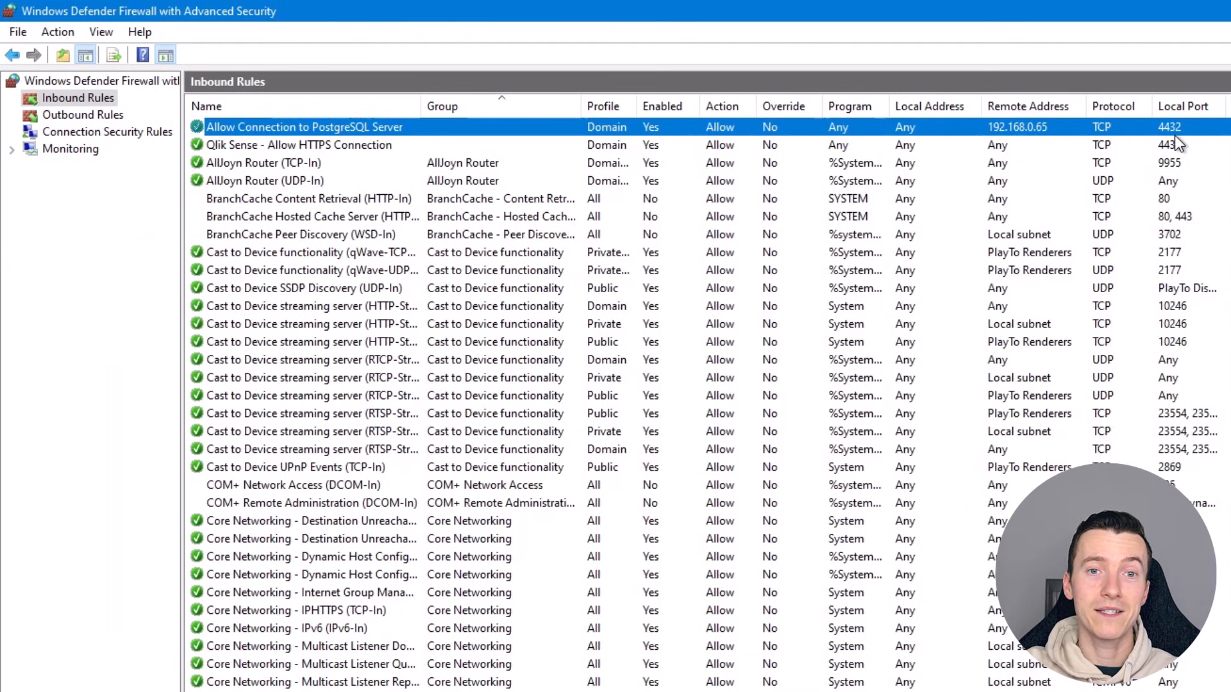
{"action": "mouse_move", "coordinate": [1010, 6]}
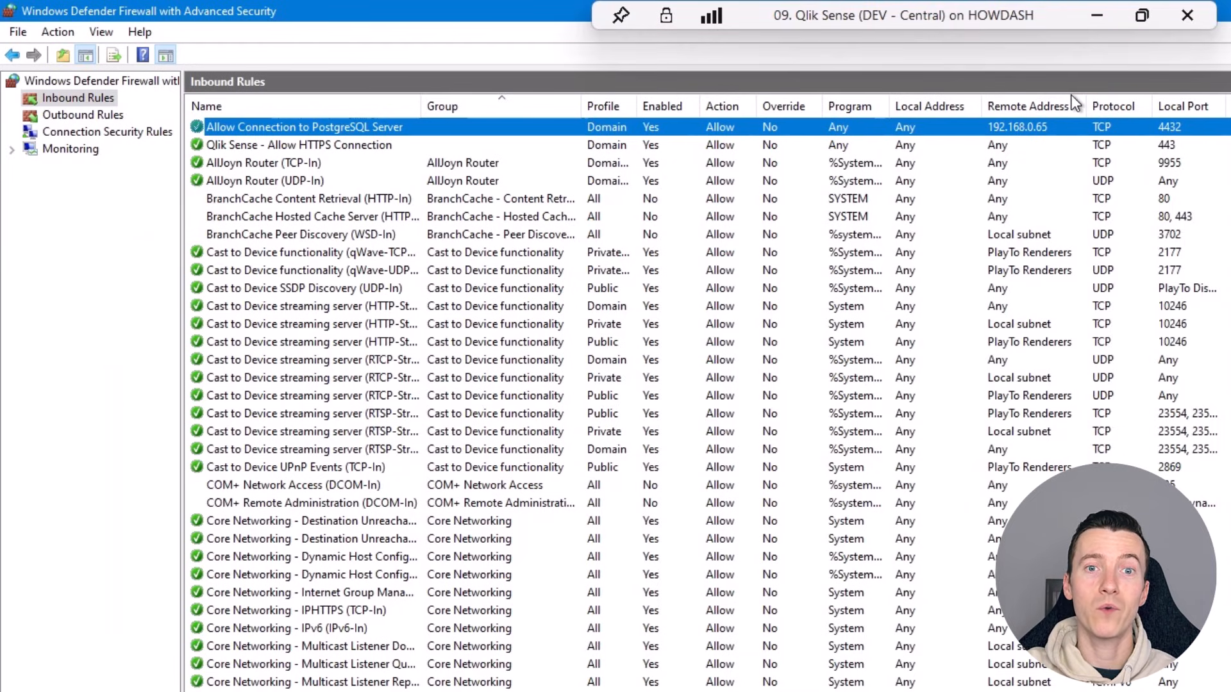